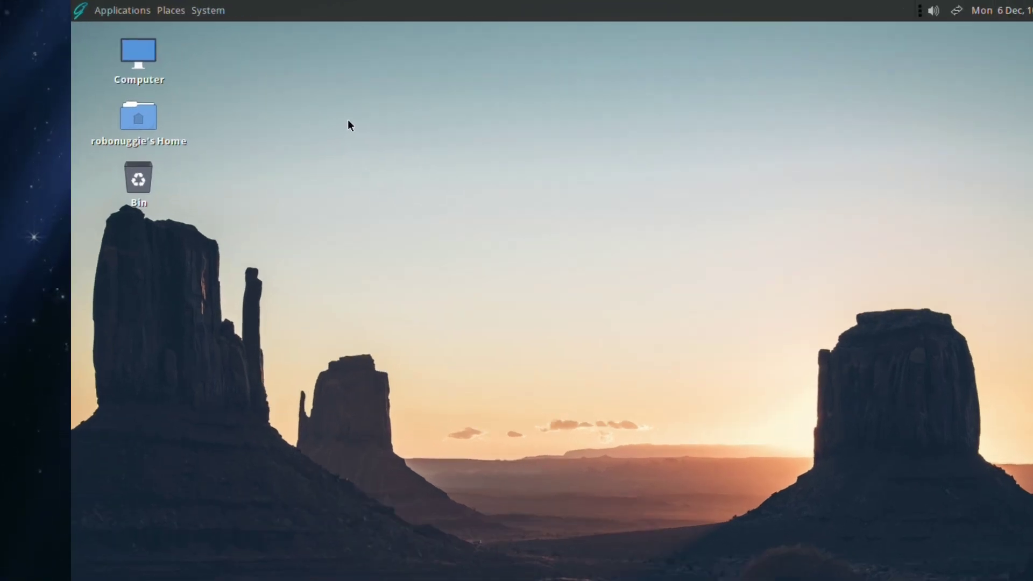
Step: Open a maximised terminal from the desktop and become root with sudo -s
{"action": "right_click", "coordinate": [358, 91]}
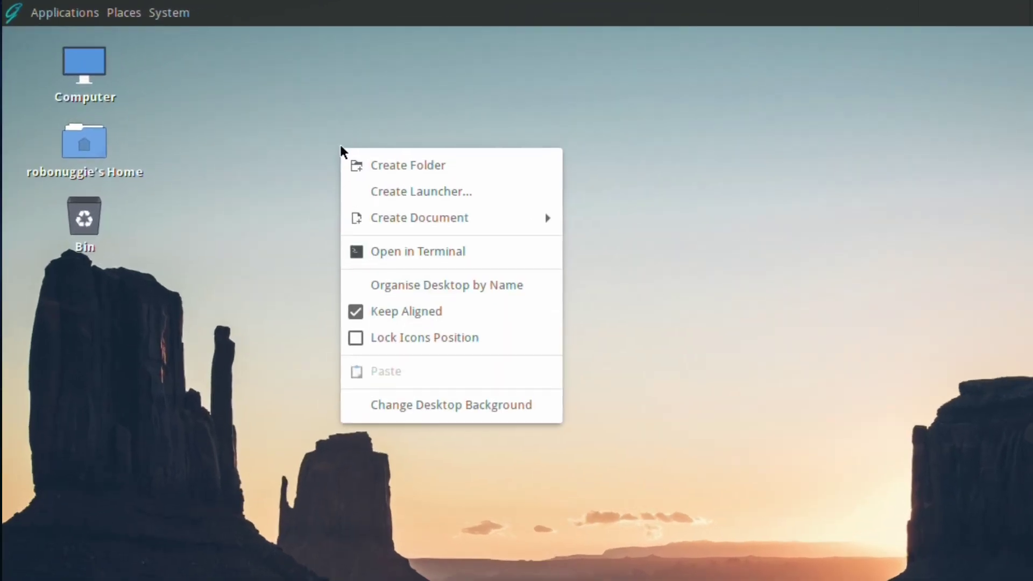
{"action": "left_click", "coordinate": [381, 251]}
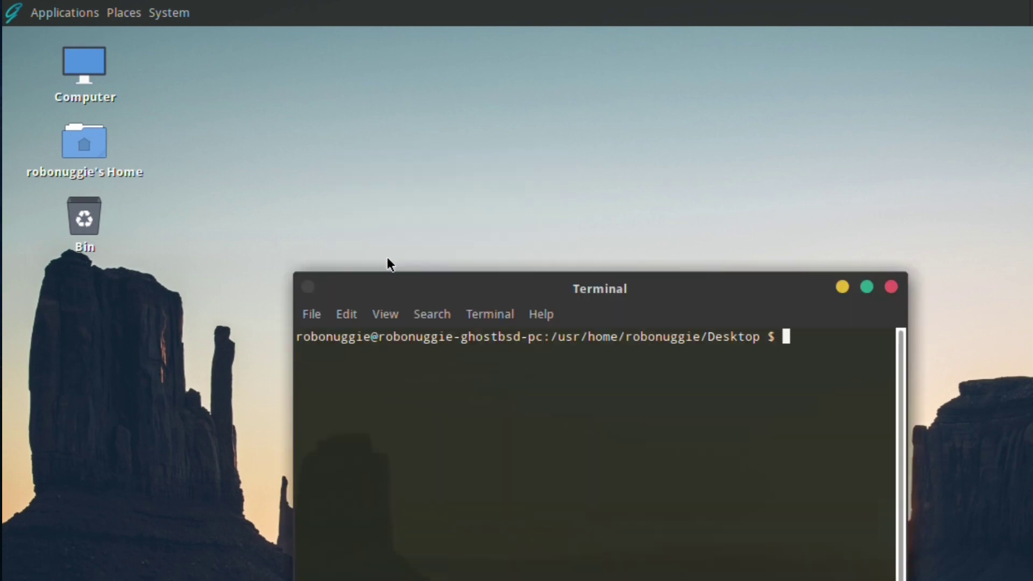
{"action": "left_click", "coordinate": [867, 286]}
{"action": "type", "text": "sud"}
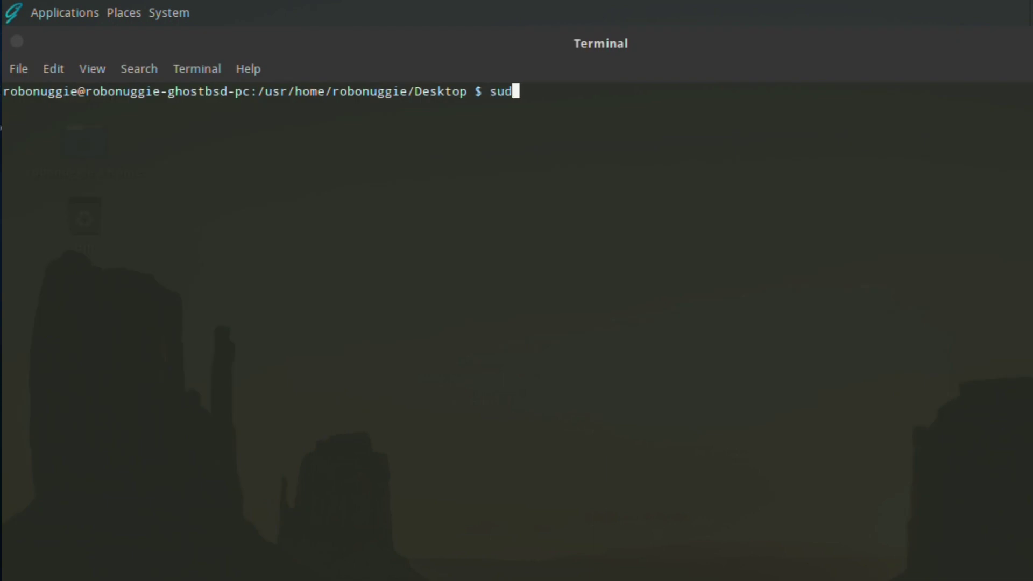
{"action": "type", "text": "o -s"}
{"action": "key", "text": "Return"}
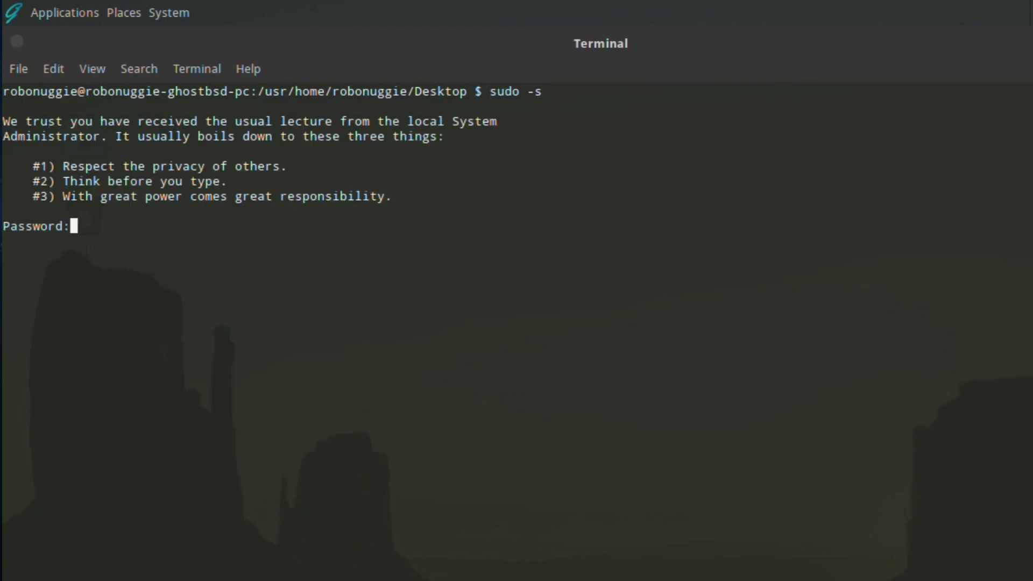
{"action": "key", "text": "Return"}
Step: Refresh the catalogue with pkg update, then pkg search inkscape to find inkscape-1.1_6
{"action": "type", "text": "pkg "}
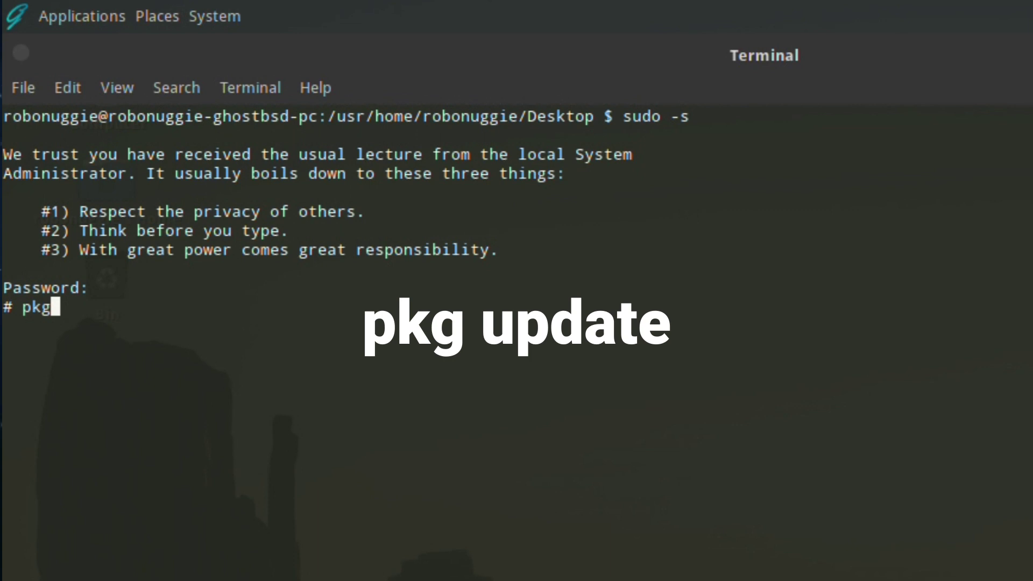
{"action": "type", "text": "upd"}
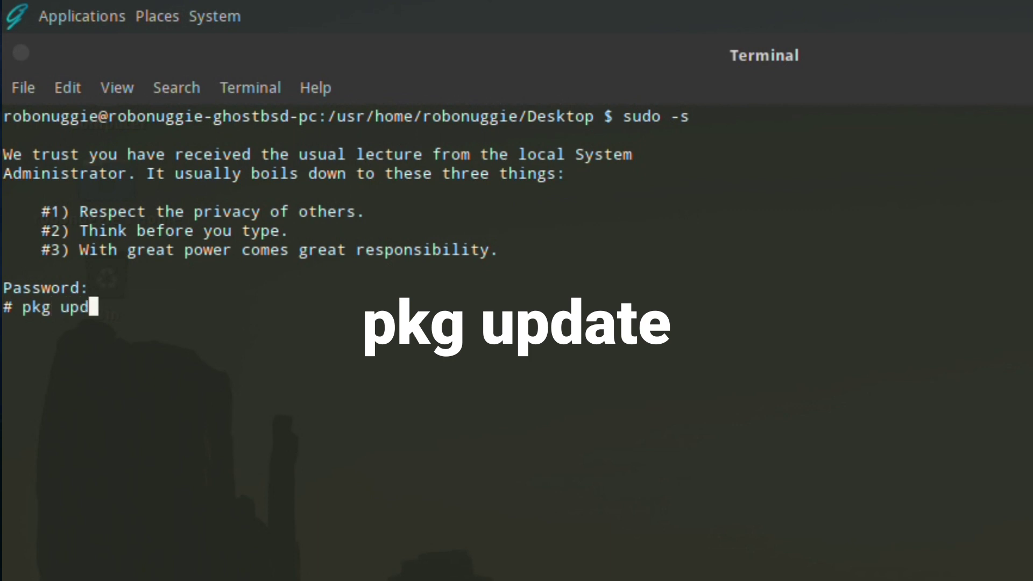
{"action": "type", "text": "ate"}
{"action": "key", "text": "Return"}
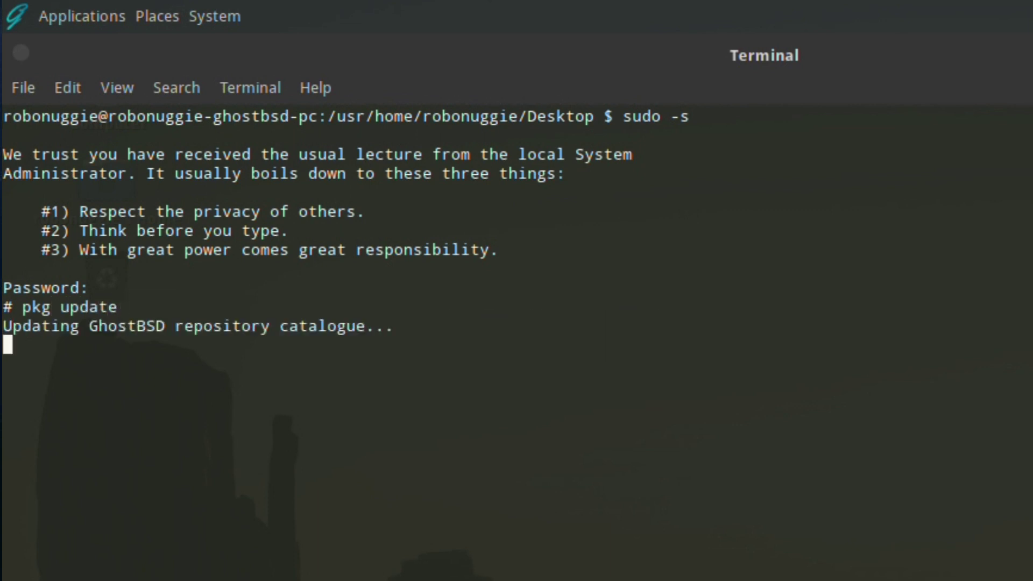
{"action": "key", "text": "Up"}
{"action": "key", "text": "BackSpace"}
{"action": "key", "text": "BackSpace"}
{"action": "key", "text": "BackSpace"}
{"action": "key", "text": "BackSpace"}
{"action": "key", "text": "BackSpace"}
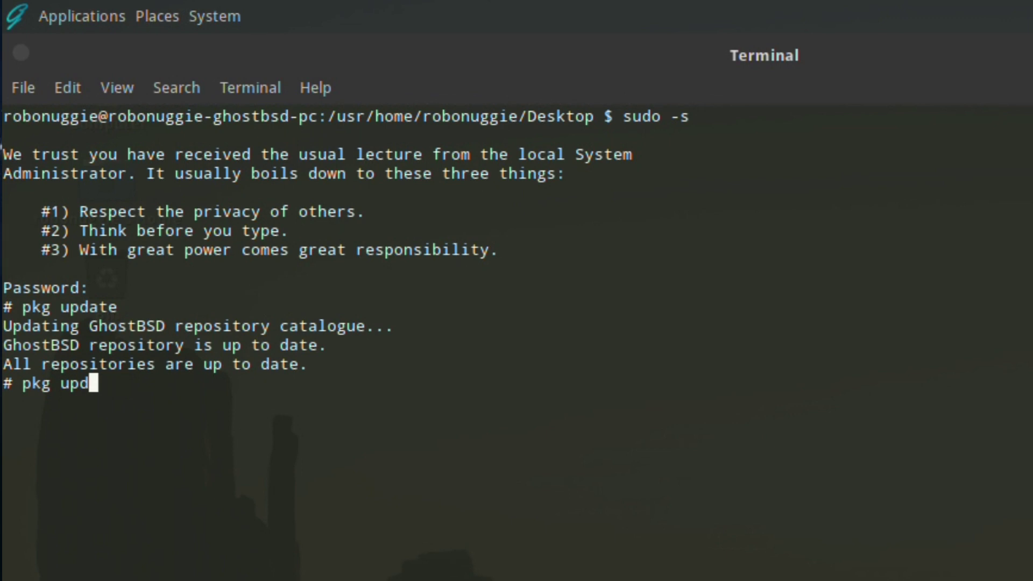
{"action": "key", "text": "BackSpace"}
{"action": "type", "text": "search"}
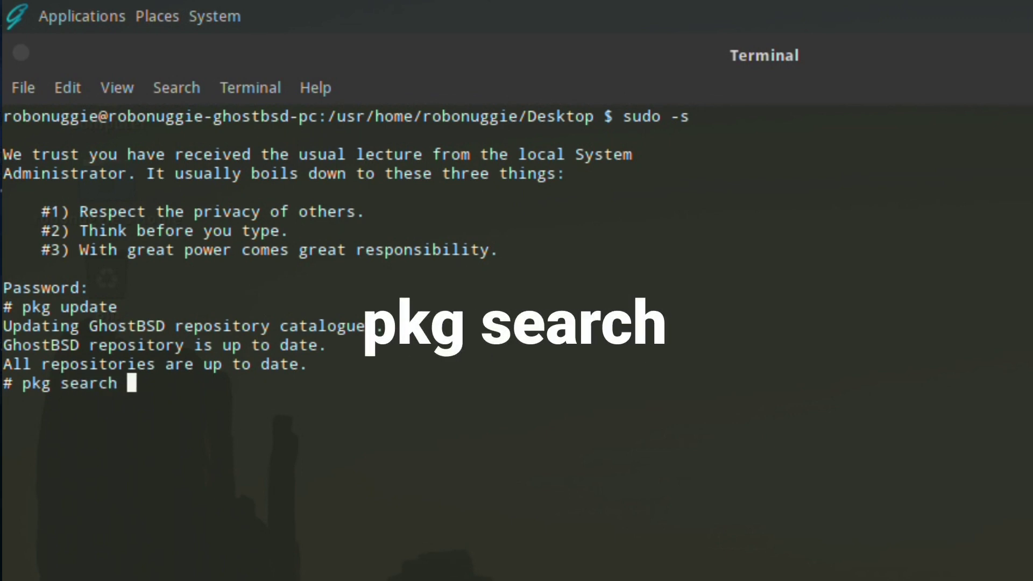
{"action": "type", "text": " inks"}
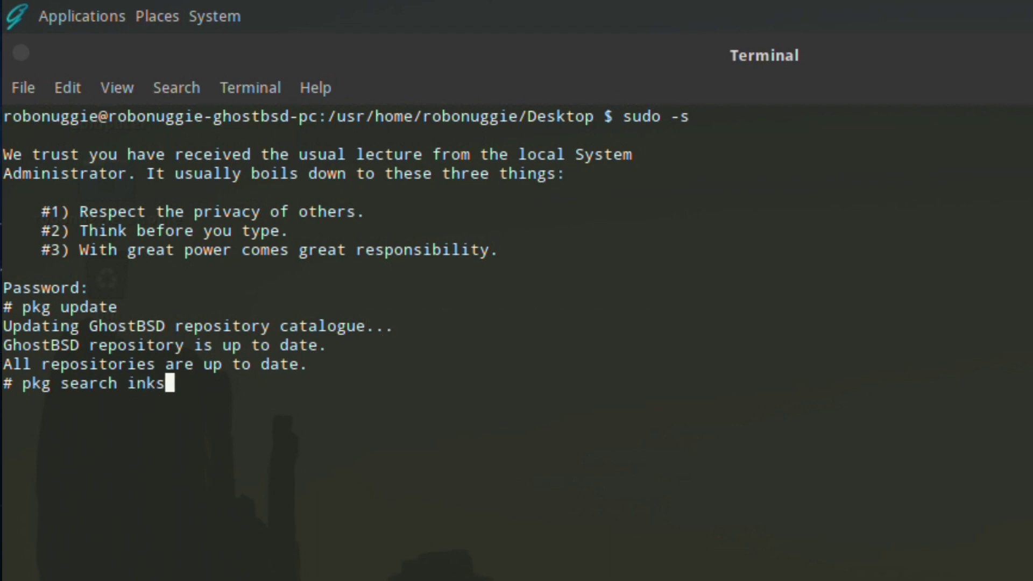
{"action": "type", "text": "cape"}
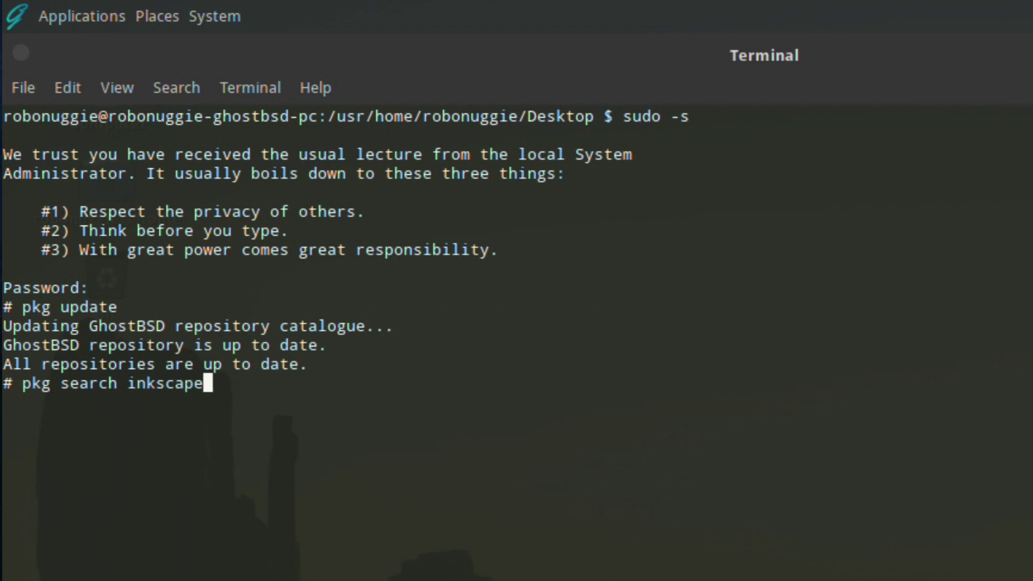
{"action": "key", "text": "Return"}
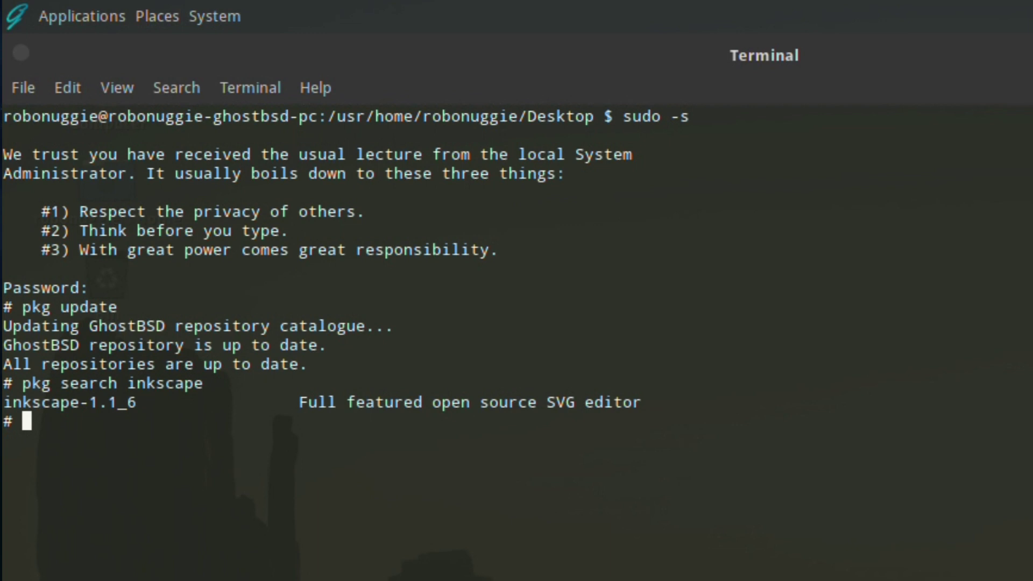
Step: Preview the pkg install inkscape run (32 packages, 471 MiB) and decline it with n
{"action": "type", "text": "pk"}
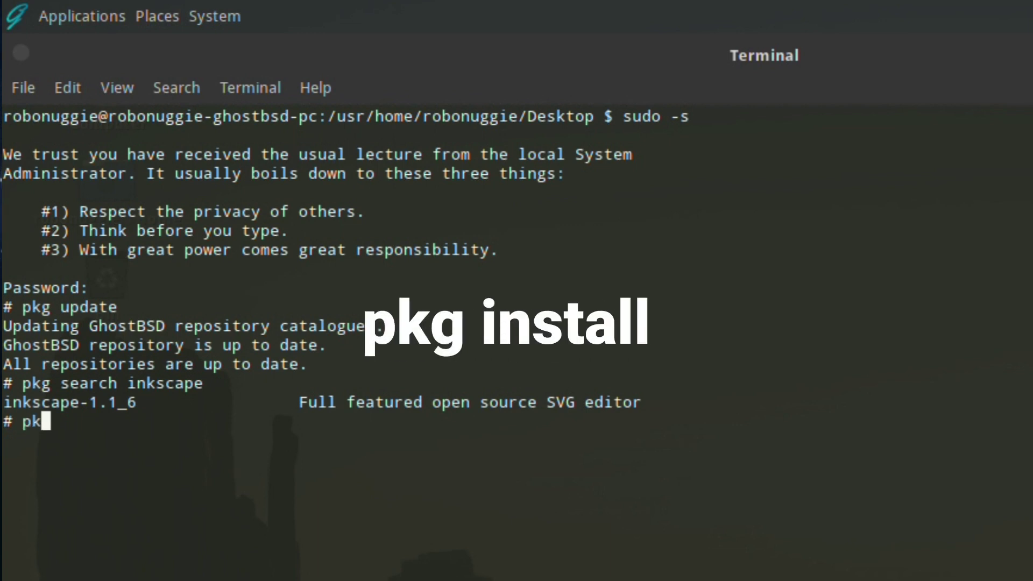
{"action": "type", "text": "g instal"}
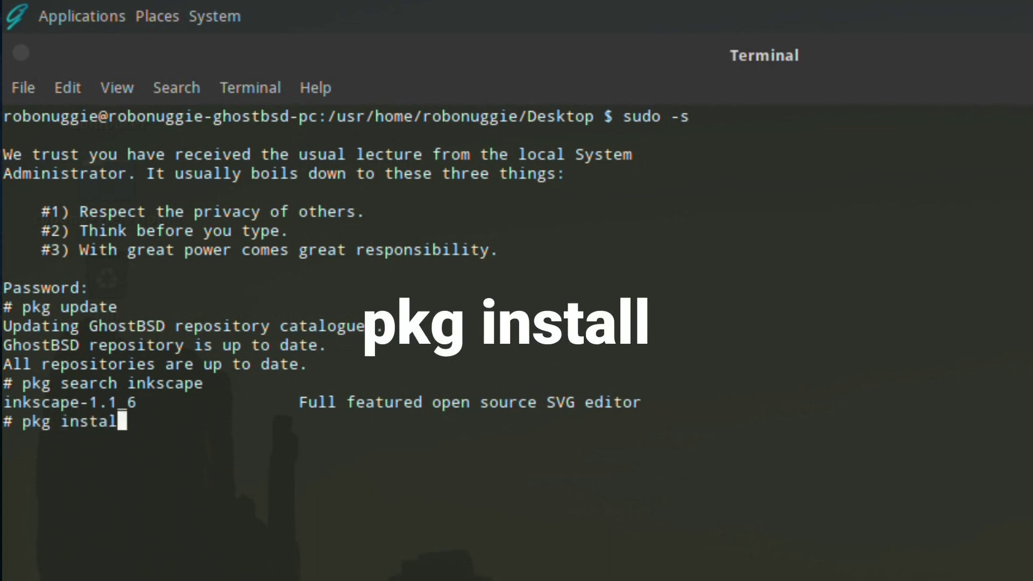
{"action": "type", "text": "l inkscape"}
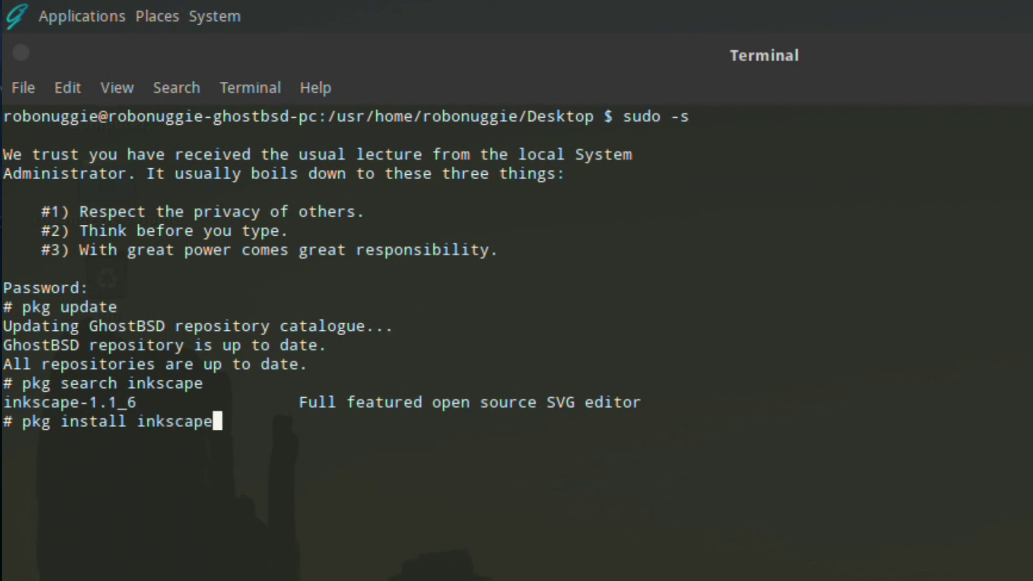
{"action": "key", "text": "Return"}
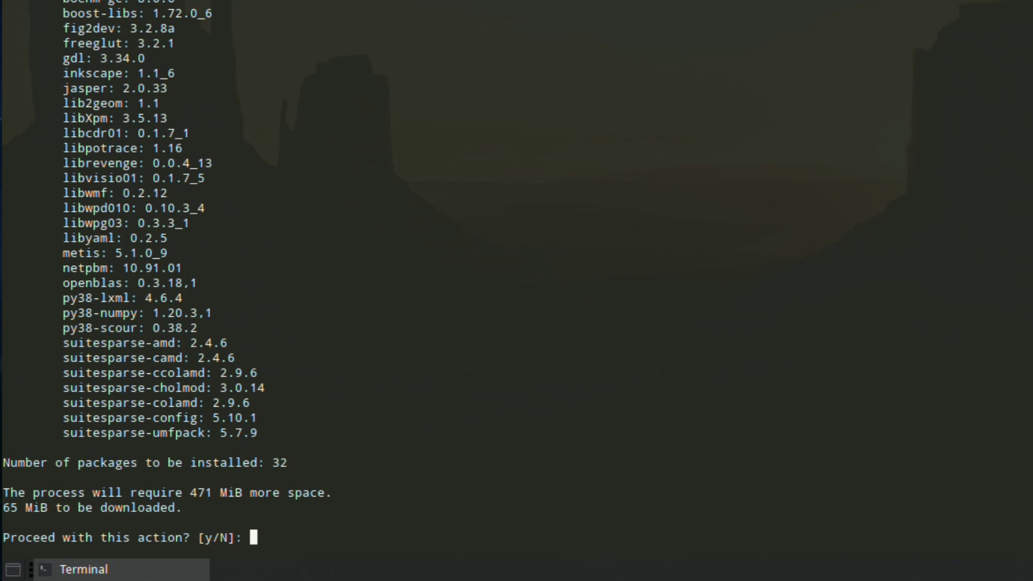
{"action": "type", "text": "n"}
{"action": "key", "text": "Return"}
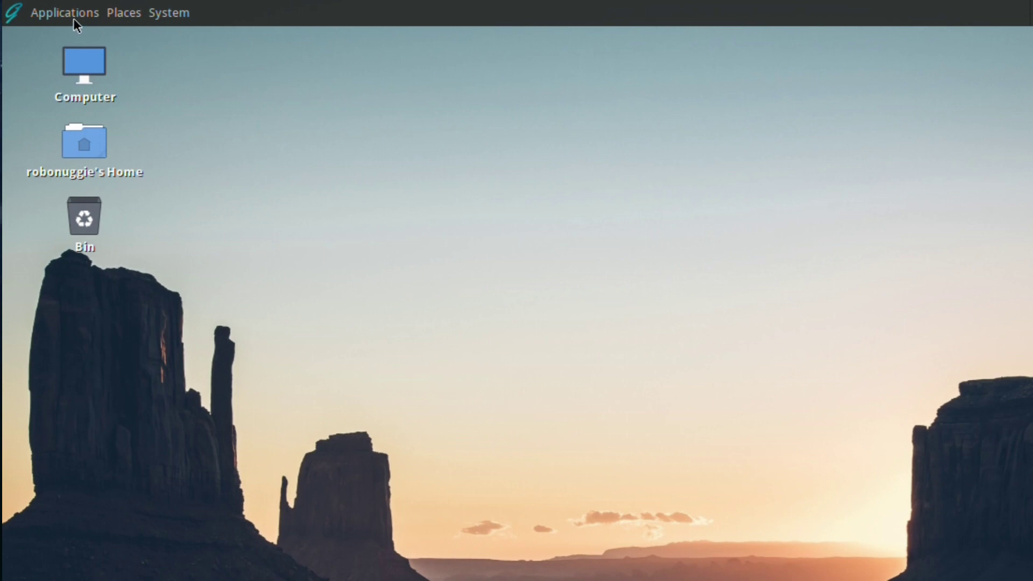
Step: Launch Software Station from System > Administration and authenticate with the account password
{"action": "left_click", "coordinate": [163, 14]}
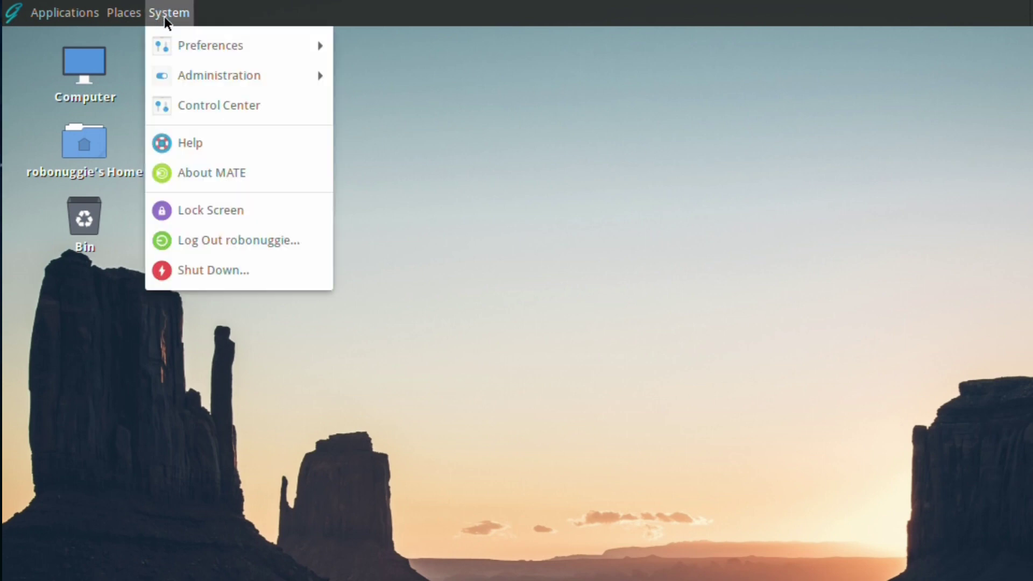
{"action": "mouse_move", "coordinate": [175, 76]}
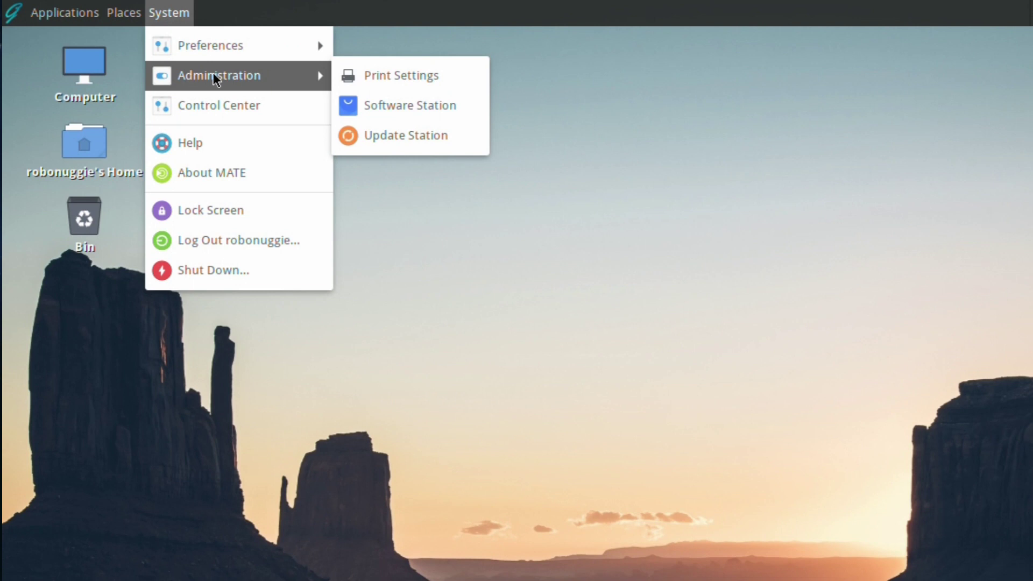
{"action": "left_click", "coordinate": [351, 106]}
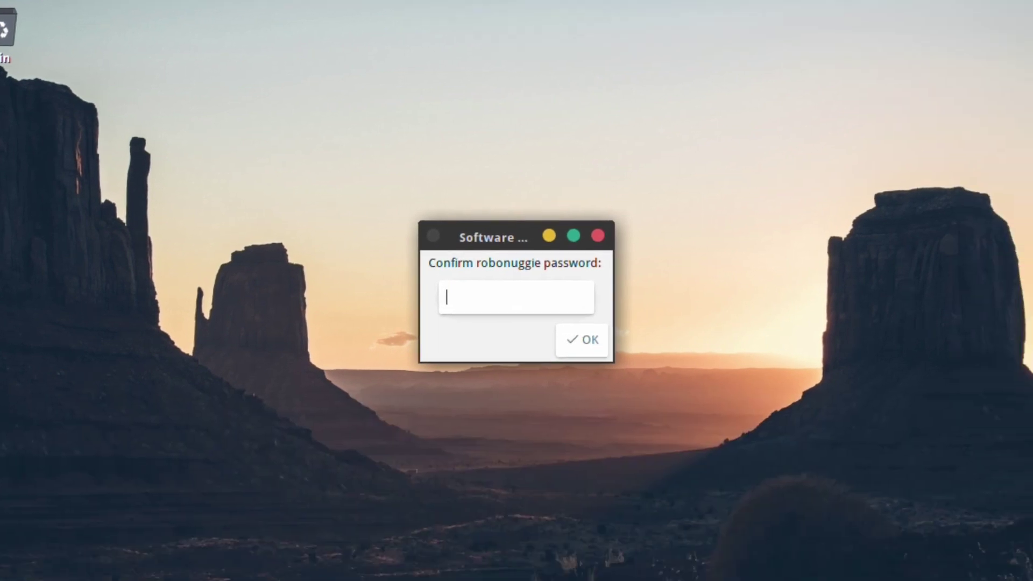
{"action": "type", "text": "•••••••"}
{"action": "key", "text": "Return"}
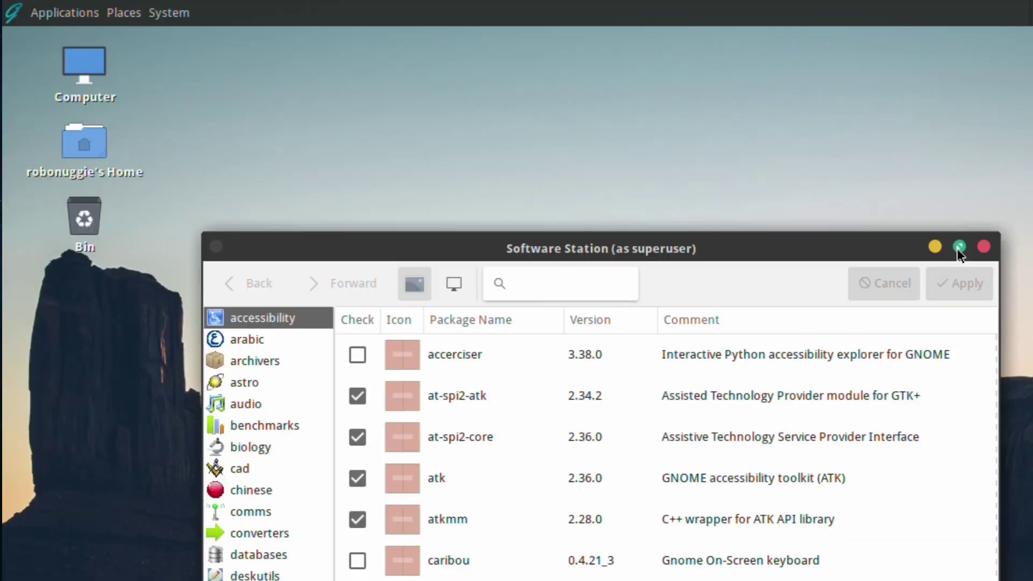
Step: Maximise Software Station and search 'inkscape' to list only inkscape 1.1_6
{"action": "left_click", "coordinate": [874, 58]}
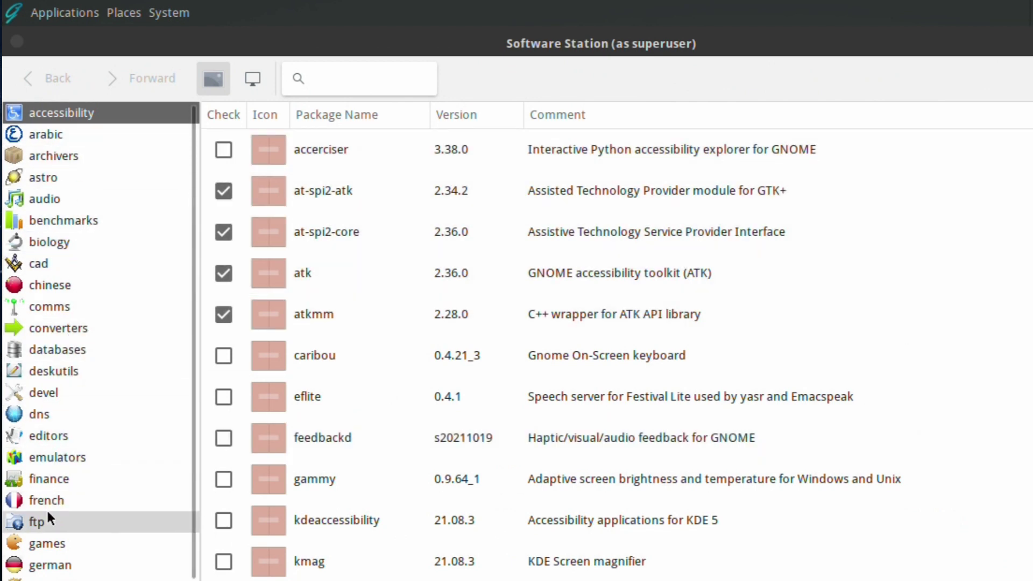
{"action": "left_click", "coordinate": [311, 79]}
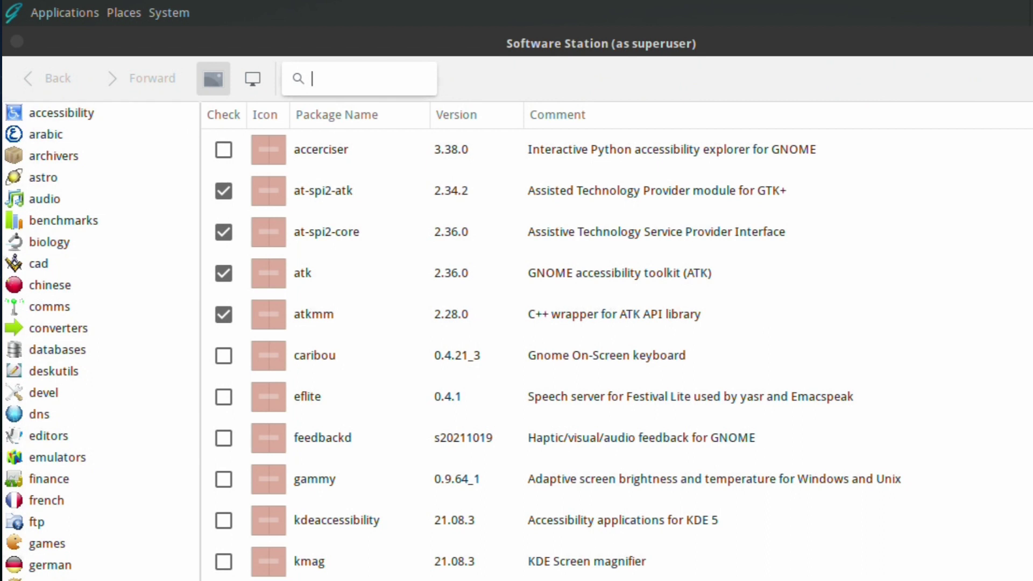
{"action": "type", "text": "inkscape"}
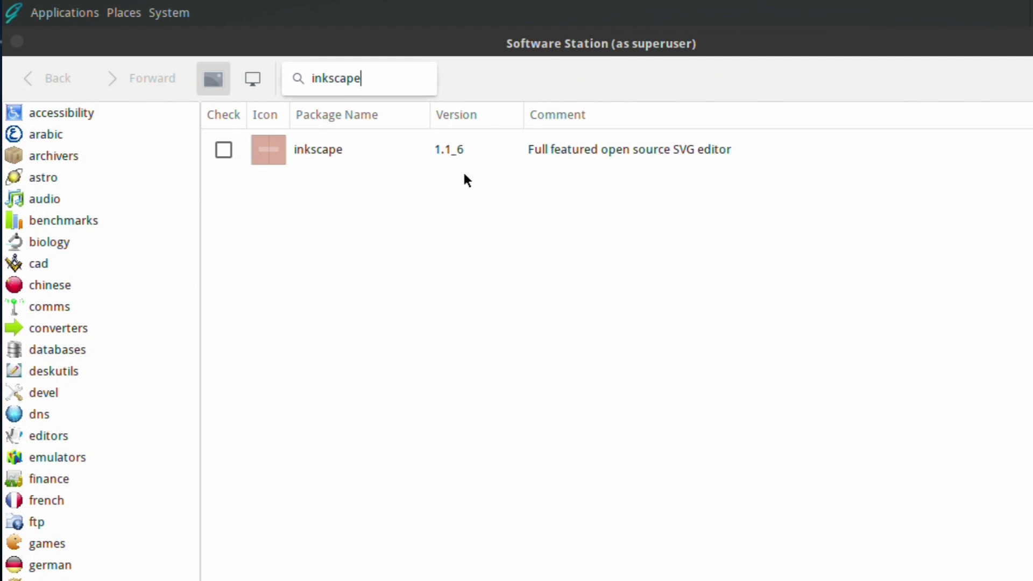
Step: Tick the inkscape 1.1_6 package for installation
{"action": "left_click", "coordinate": [224, 151]}
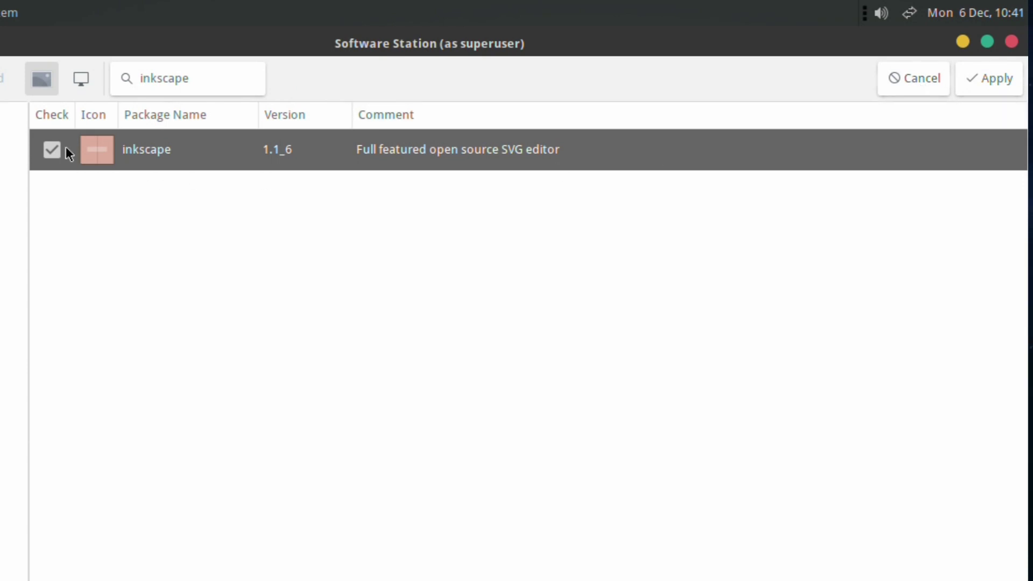
{"action": "left_click", "coordinate": [52, 149]}
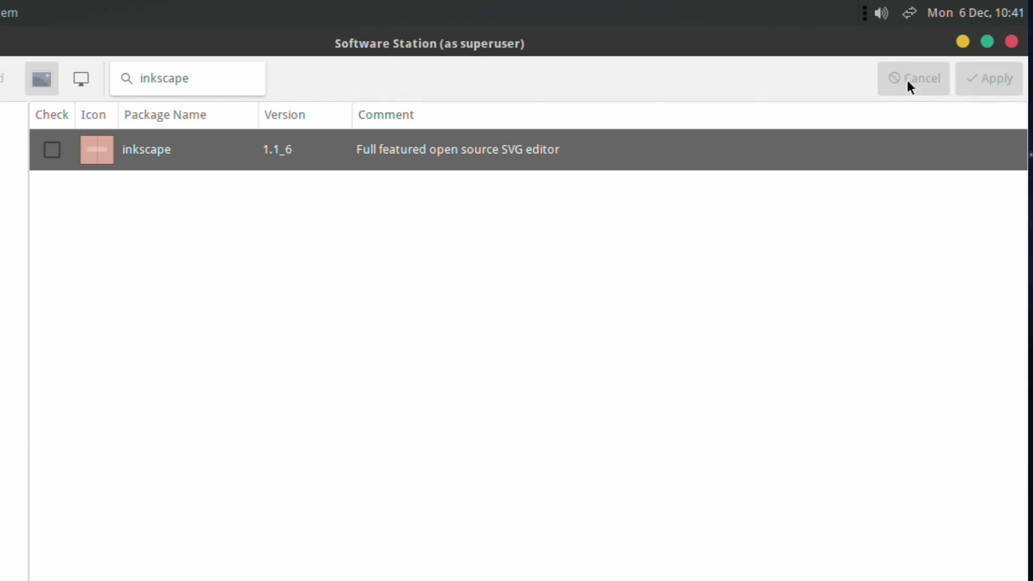
{"action": "left_click", "coordinate": [52, 150]}
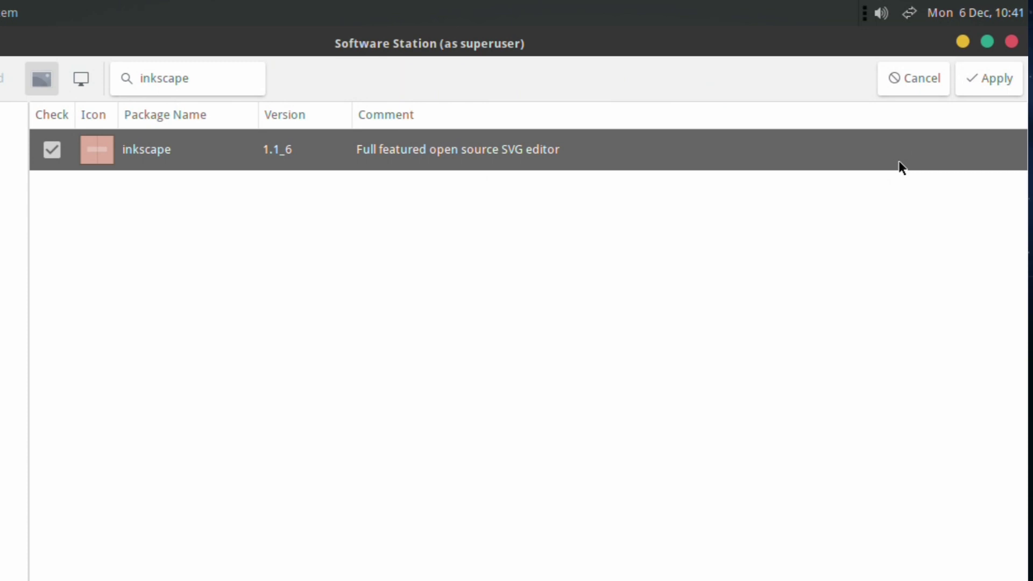
Step: Apply the install, review its 32 packages, then verify Inkscape appears under Applications > Graphics
{"action": "left_click", "coordinate": [989, 81]}
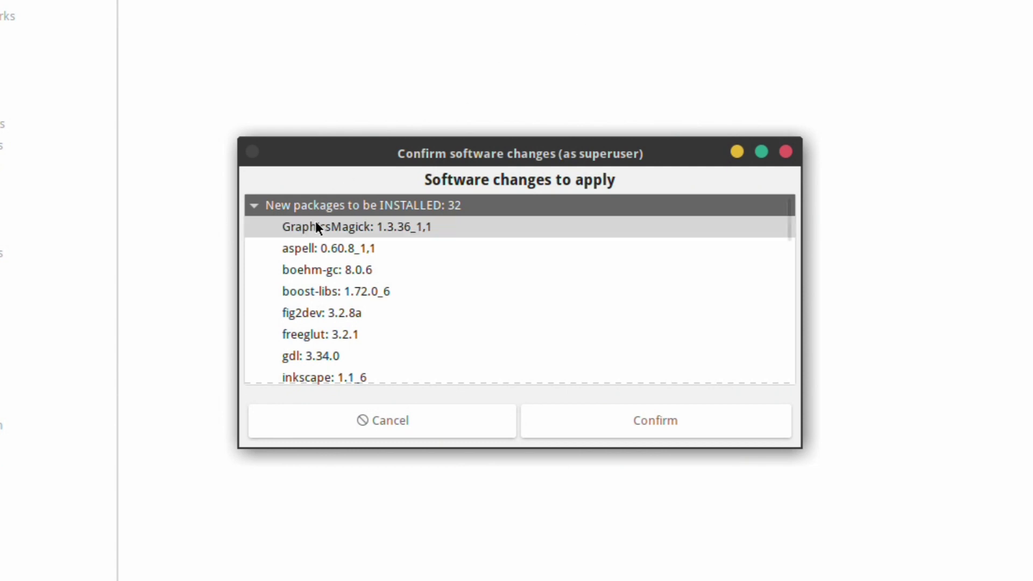
{"action": "scroll", "coordinate": [329, 267], "scroll_direction": "down", "scroll_amount": 1}
{"action": "scroll", "coordinate": [329, 268], "scroll_direction": "down", "scroll_amount": 10}
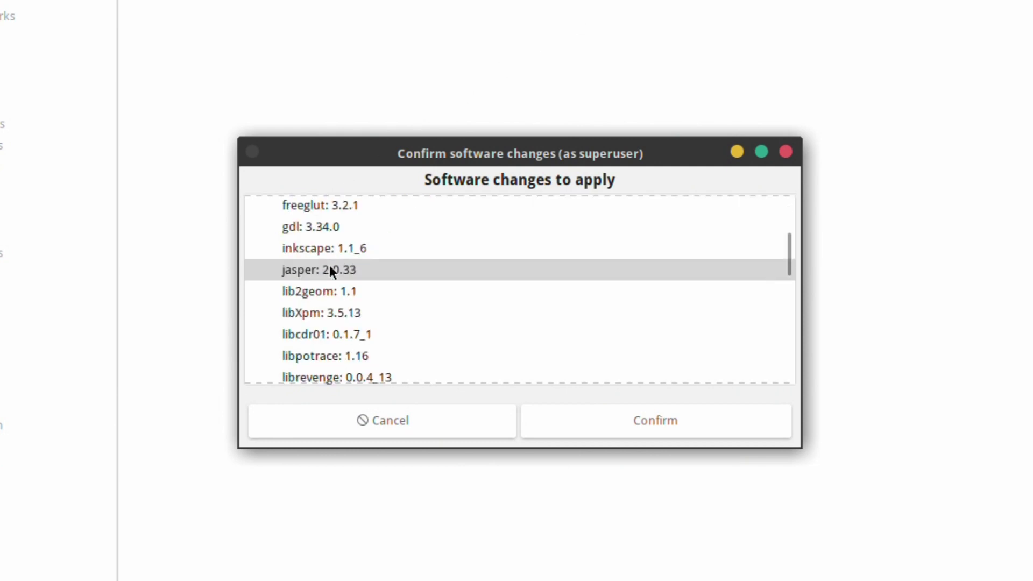
{"action": "scroll", "coordinate": [330, 266], "scroll_direction": "down", "scroll_amount": 4}
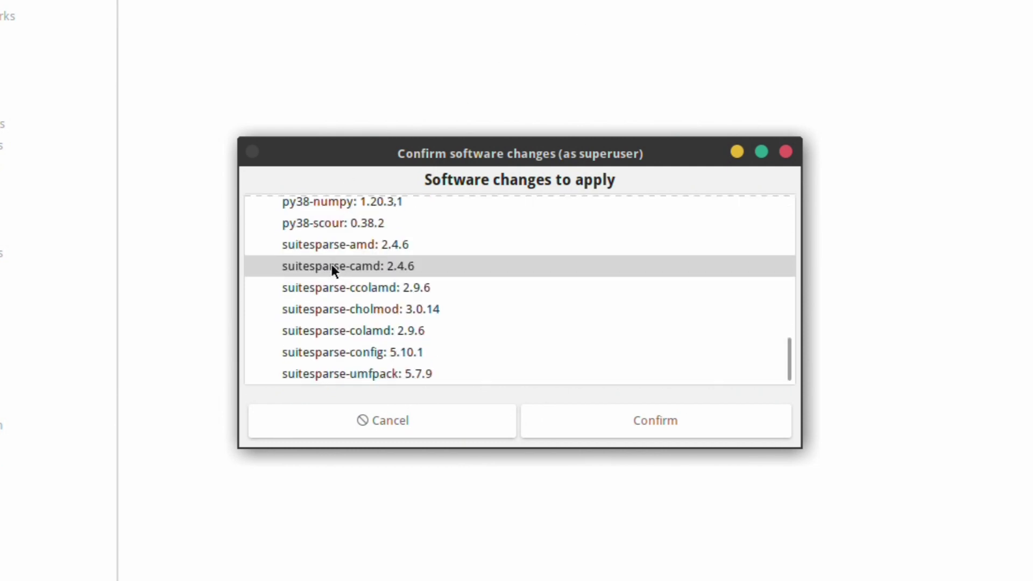
{"action": "scroll", "coordinate": [331, 264], "scroll_direction": "up", "scroll_amount": 13}
{"action": "scroll", "coordinate": [332, 264], "scroll_direction": "up", "scroll_amount": 2}
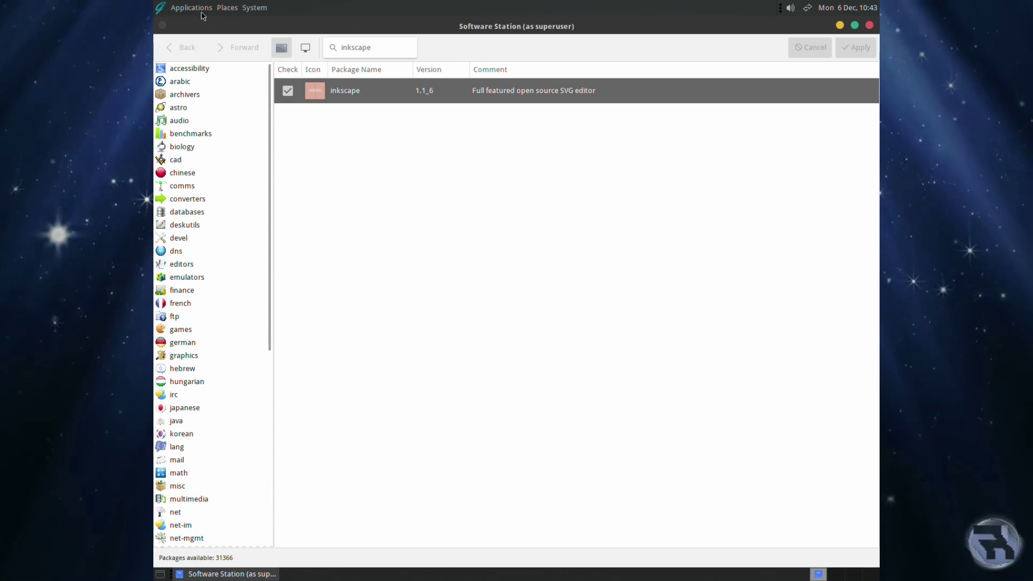
{"action": "left_click", "coordinate": [157, 7]}
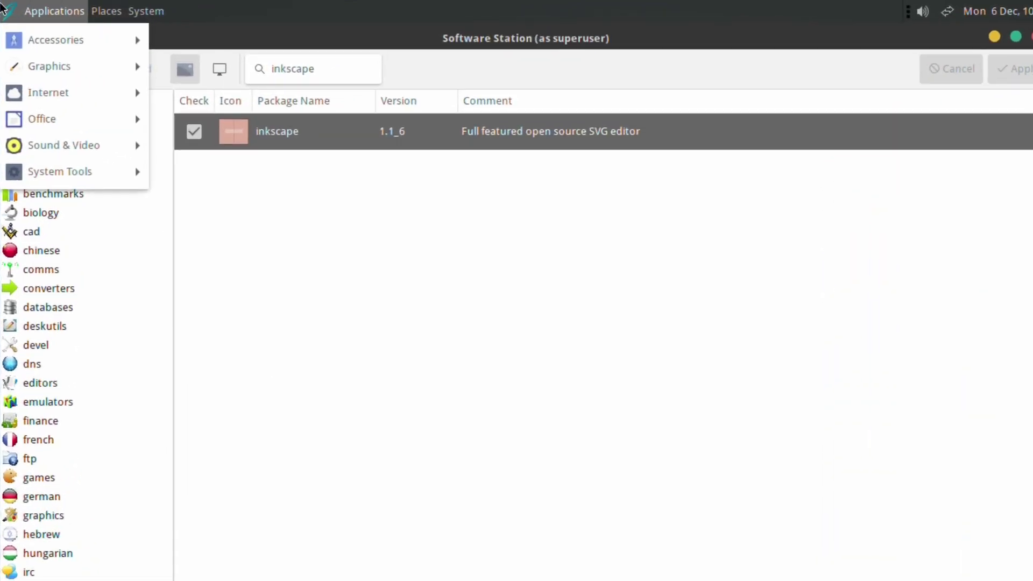
{"action": "mouse_move", "coordinate": [29, 62]}
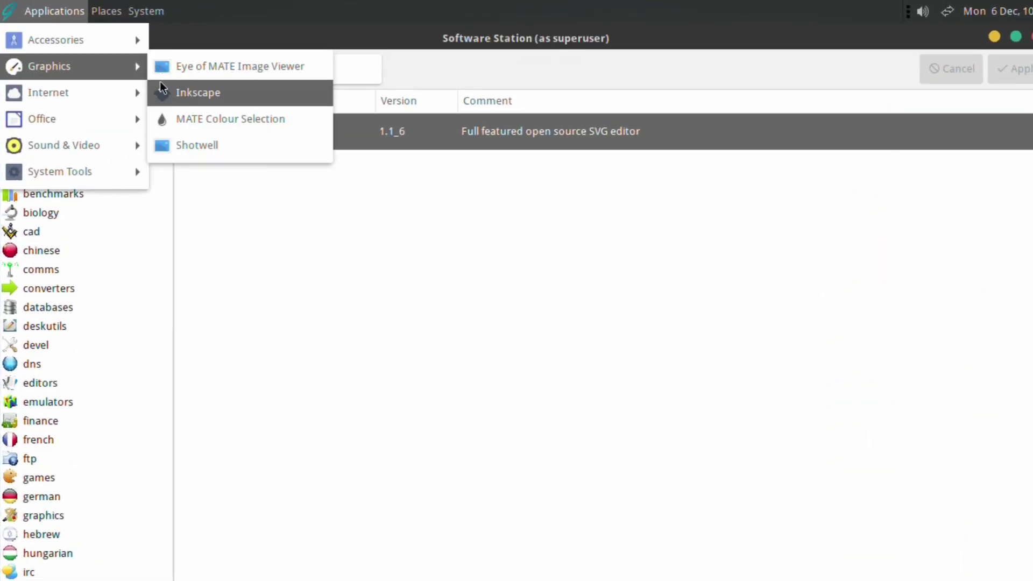
Step: Dismiss the applications menu and relaunch Software Station as superuser, maximised
{"action": "left_click", "coordinate": [474, 212]}
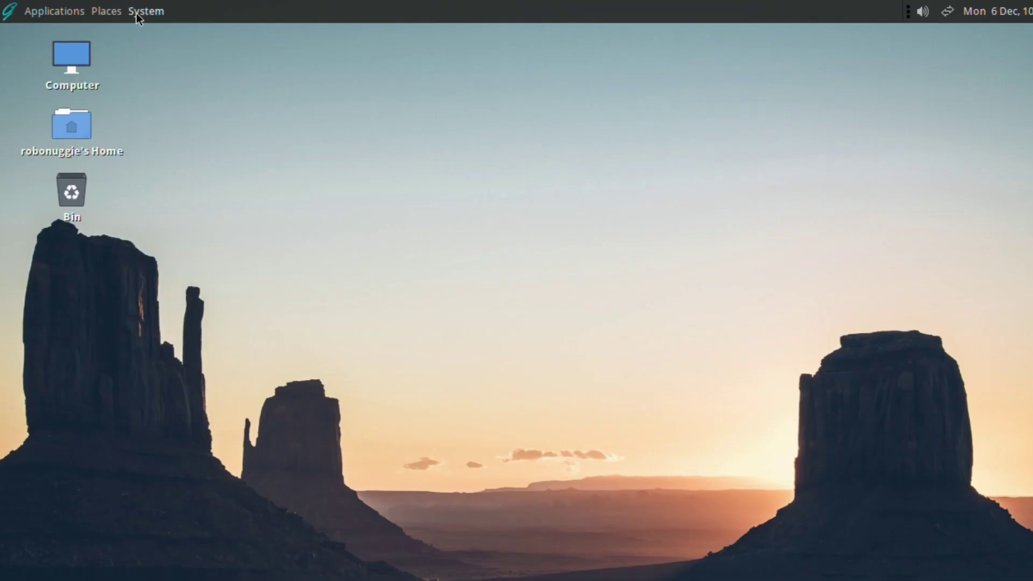
{"action": "left_click", "coordinate": [138, 13]}
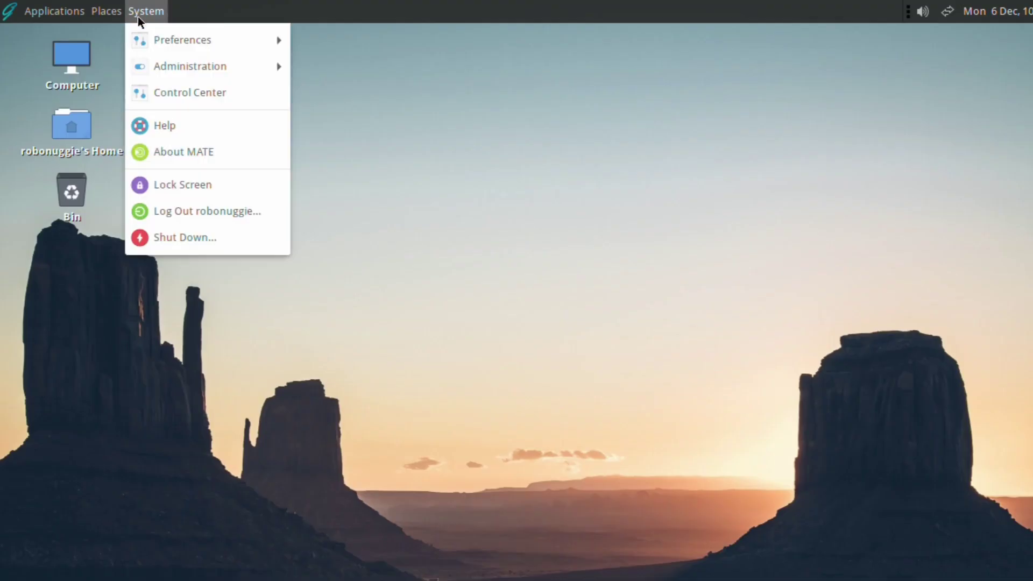
{"action": "mouse_move", "coordinate": [141, 61]}
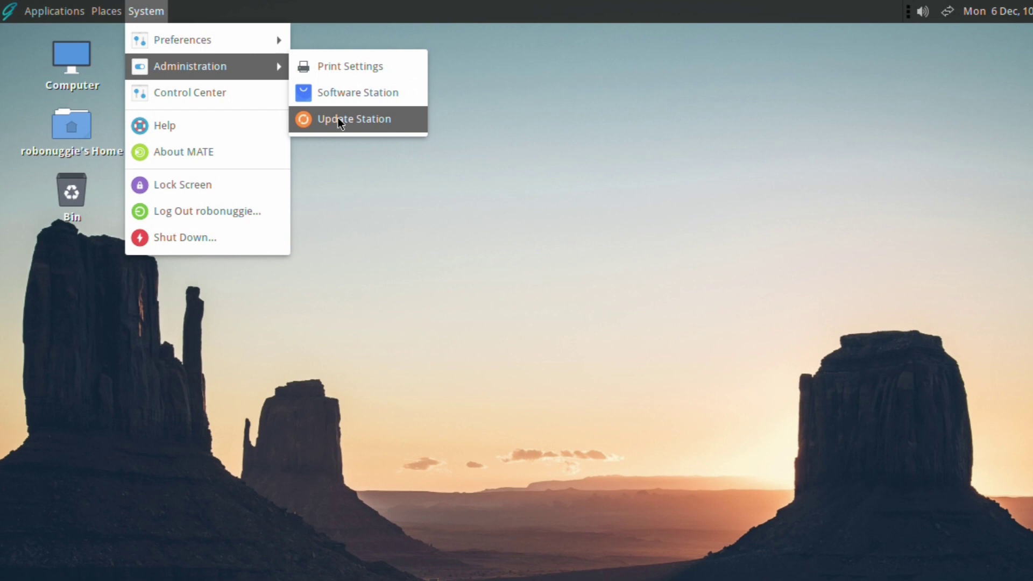
{"action": "left_click", "coordinate": [340, 101]}
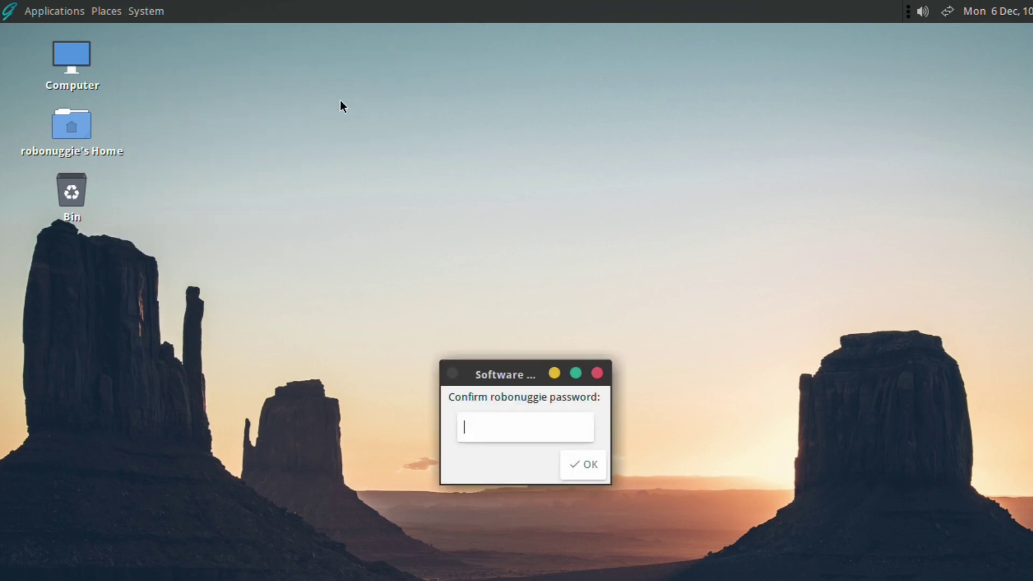
{"action": "type", "text": "*********"}
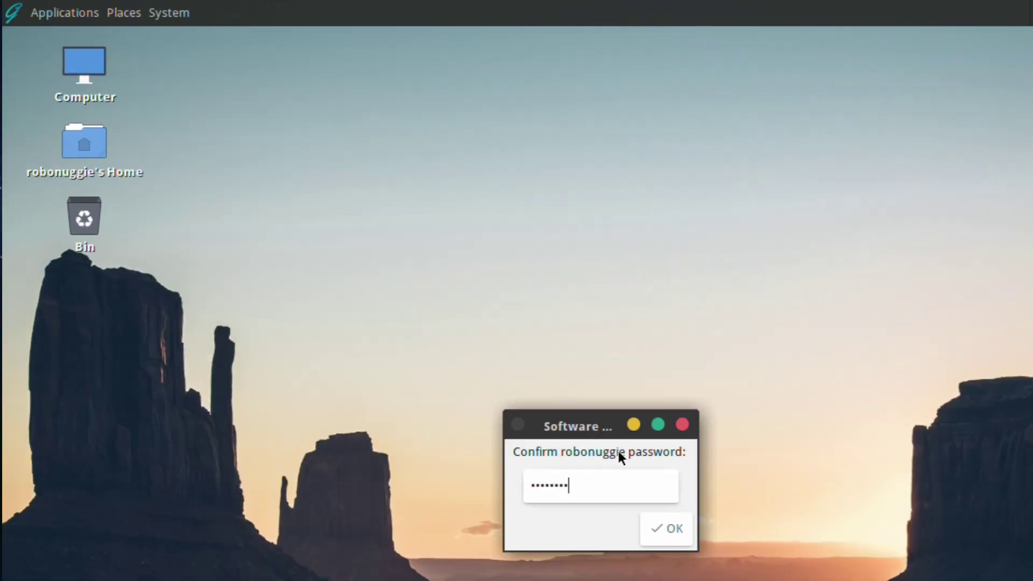
{"action": "key", "text": "Return"}
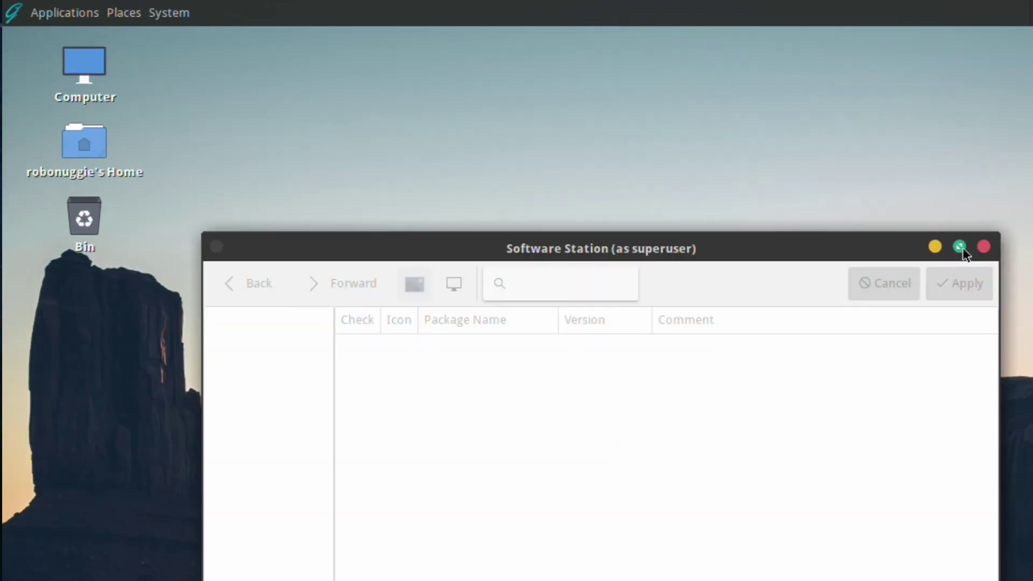
{"action": "left_click", "coordinate": [959, 246]}
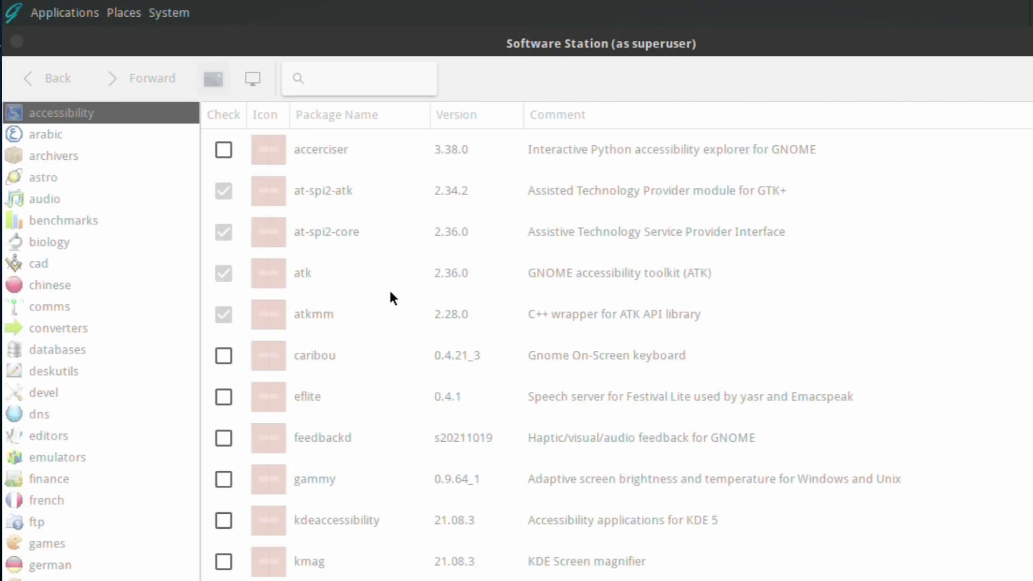
Step: Search for shotwell, untick shotwell 0.30.14 and apply its removal
{"action": "left_click", "coordinate": [355, 82]}
{"action": "type", "text": "s"}
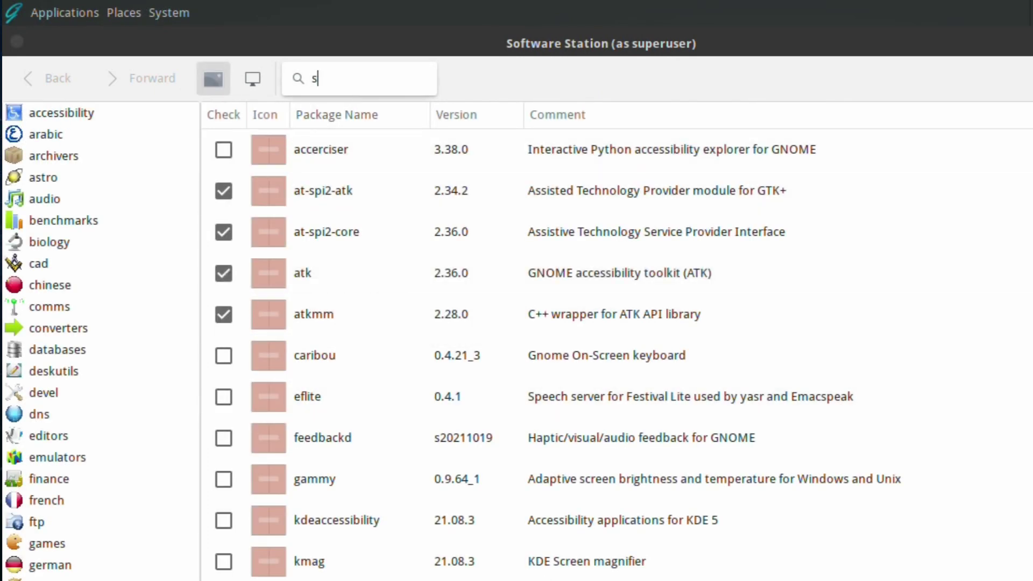
{"action": "type", "text": "hot"}
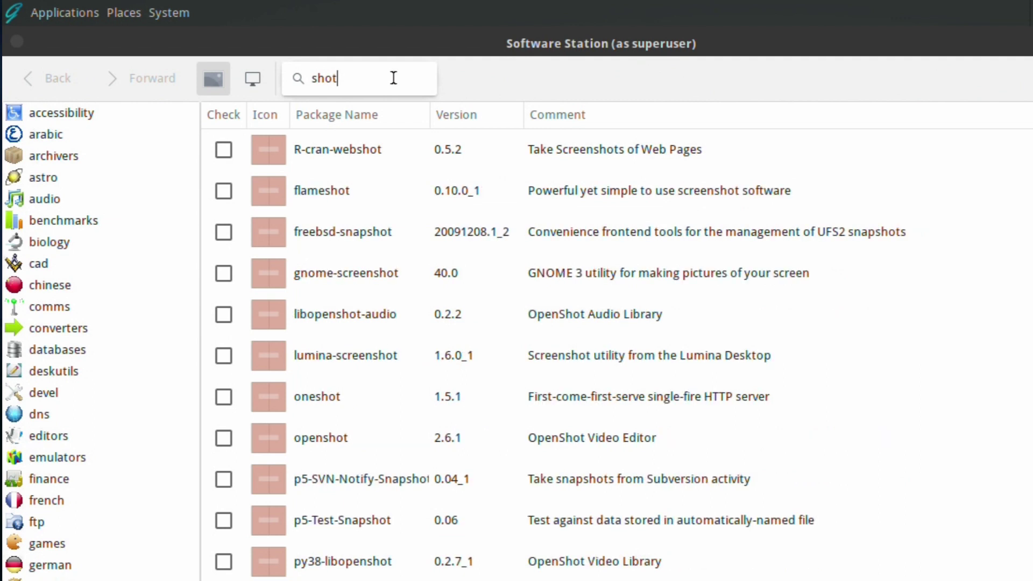
{"action": "type", "text": "well"}
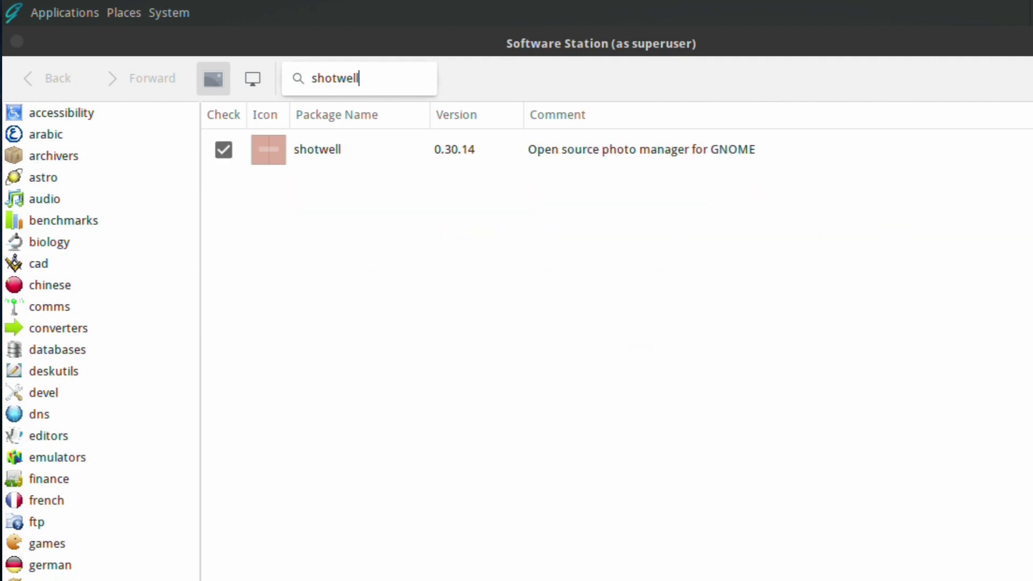
{"action": "left_click", "coordinate": [224, 151]}
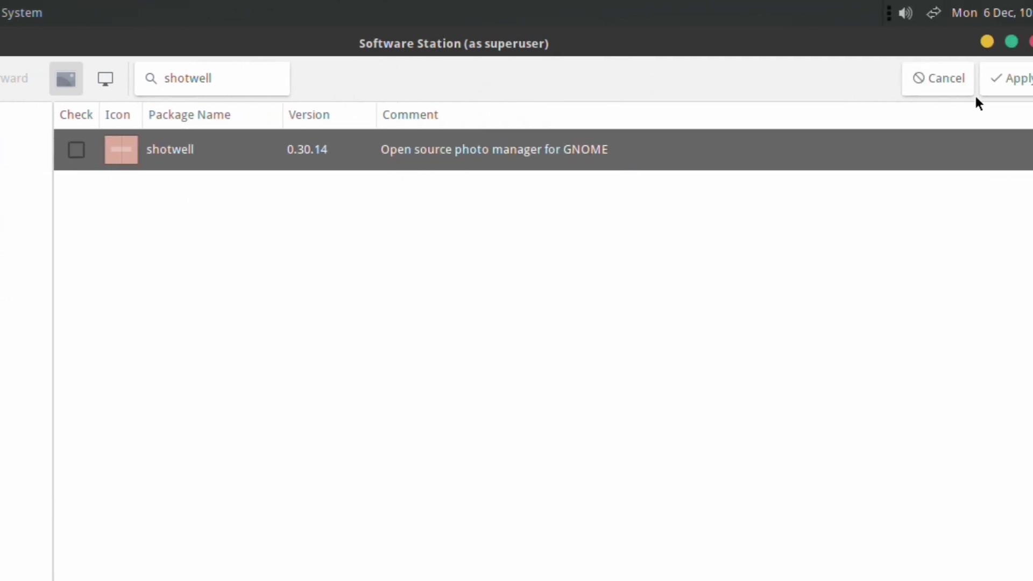
{"action": "left_click", "coordinate": [987, 69]}
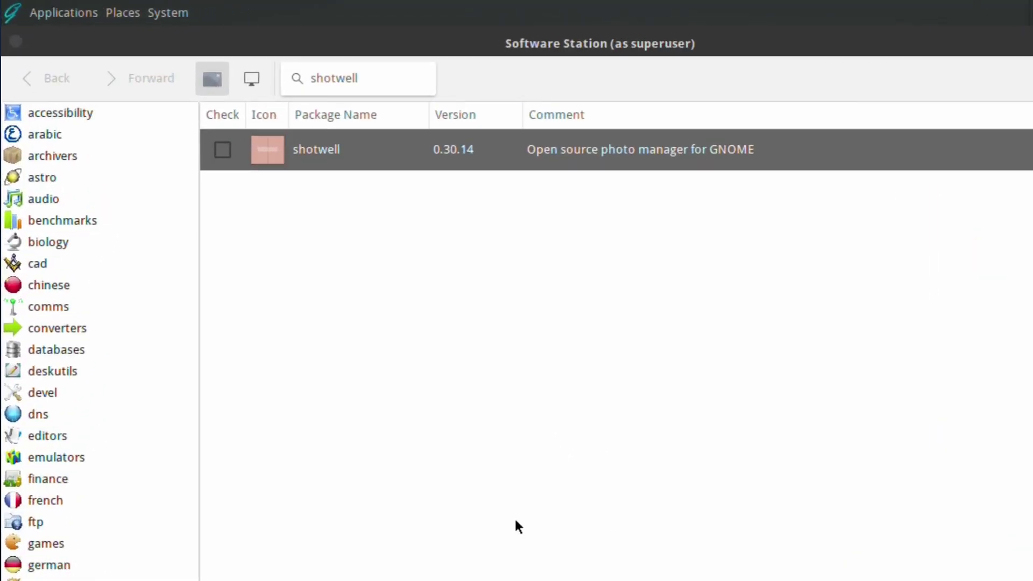
Step: Check the Applications > Graphics menu to confirm Shotwell is no longer listed
{"action": "left_click", "coordinate": [64, 12]}
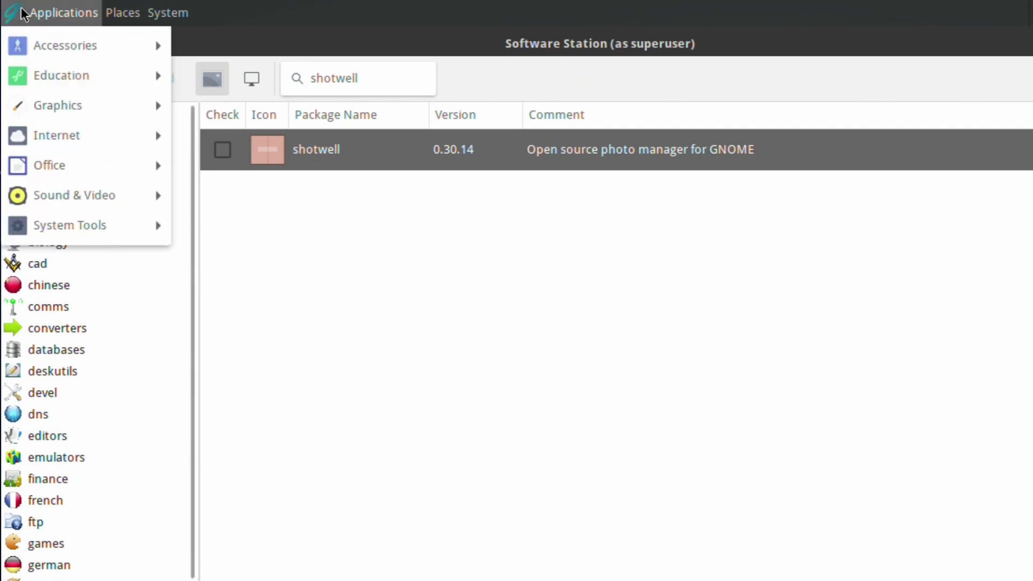
{"action": "mouse_move", "coordinate": [14, 100]}
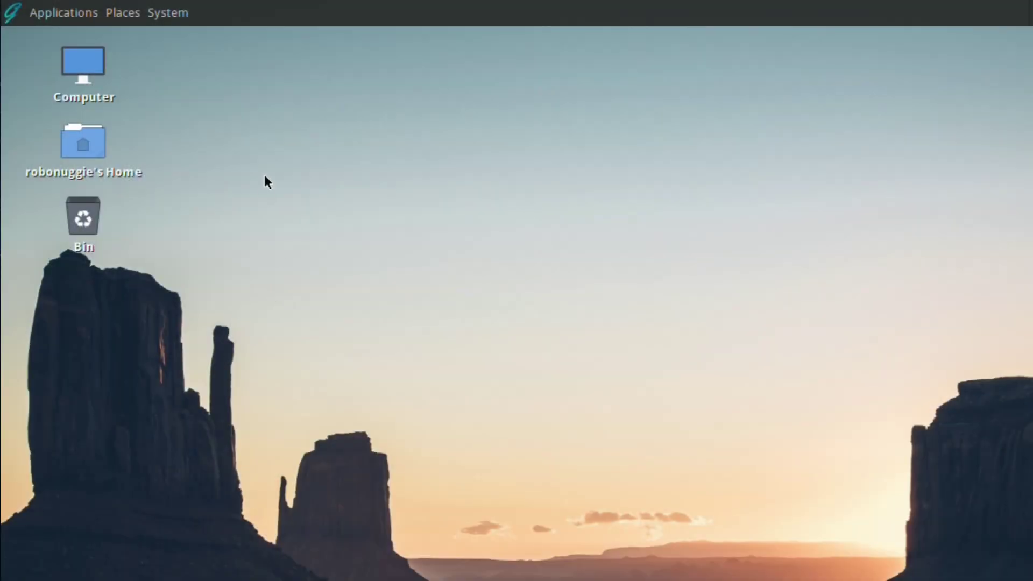
Step: Launch Update Station from System > Administration to list 30 upgrades and 2 reinstalls
{"action": "left_click", "coordinate": [164, 6]}
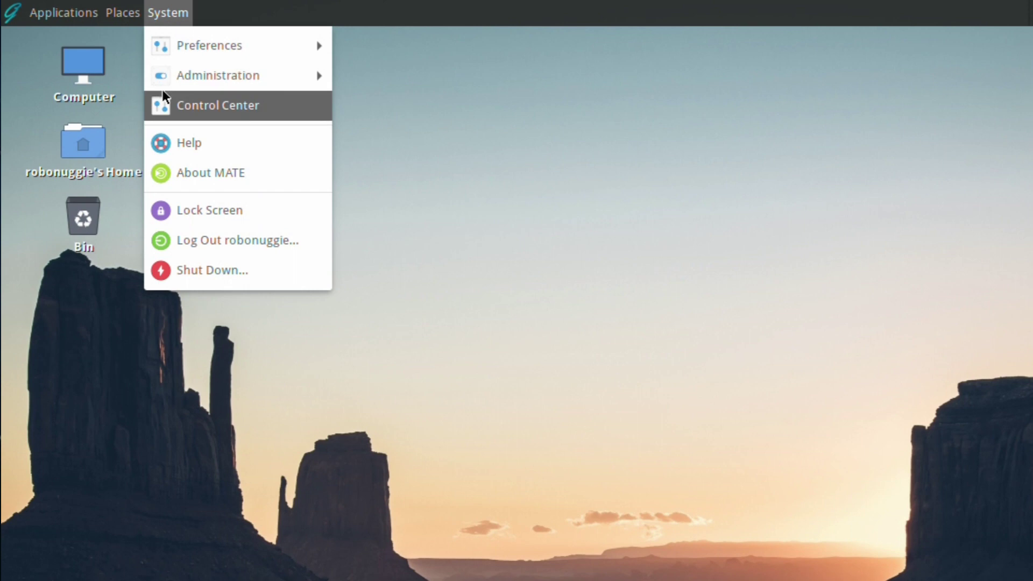
{"action": "mouse_move", "coordinate": [169, 81]}
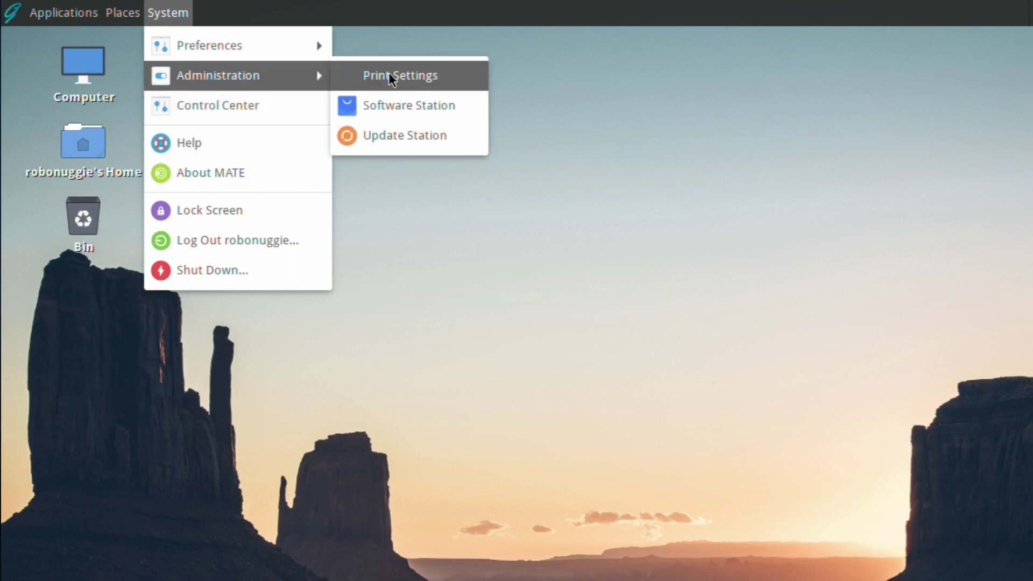
{"action": "left_click", "coordinate": [377, 105]}
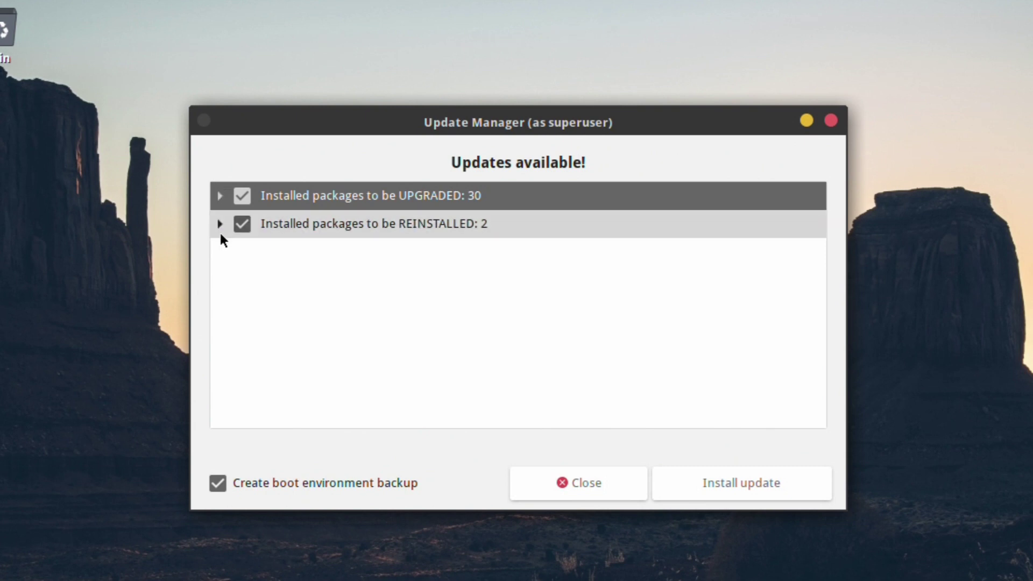
Step: Review the 30 upgraded and 2 reinstalled packages, then install with boot environment backup
{"action": "left_click", "coordinate": [217, 196]}
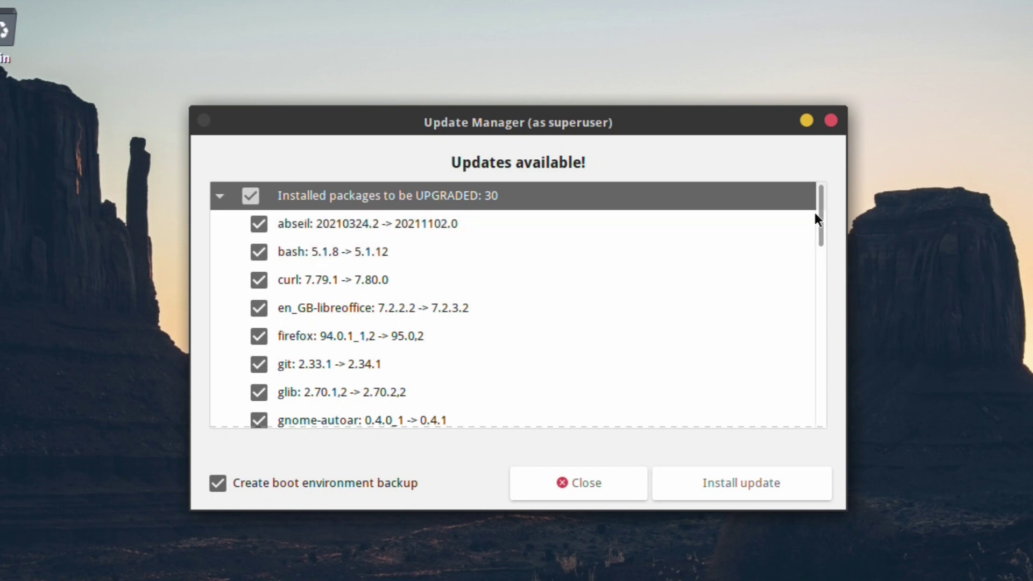
{"action": "left_click_drag", "start_coordinate": [822, 211], "coordinate": [855, 191]}
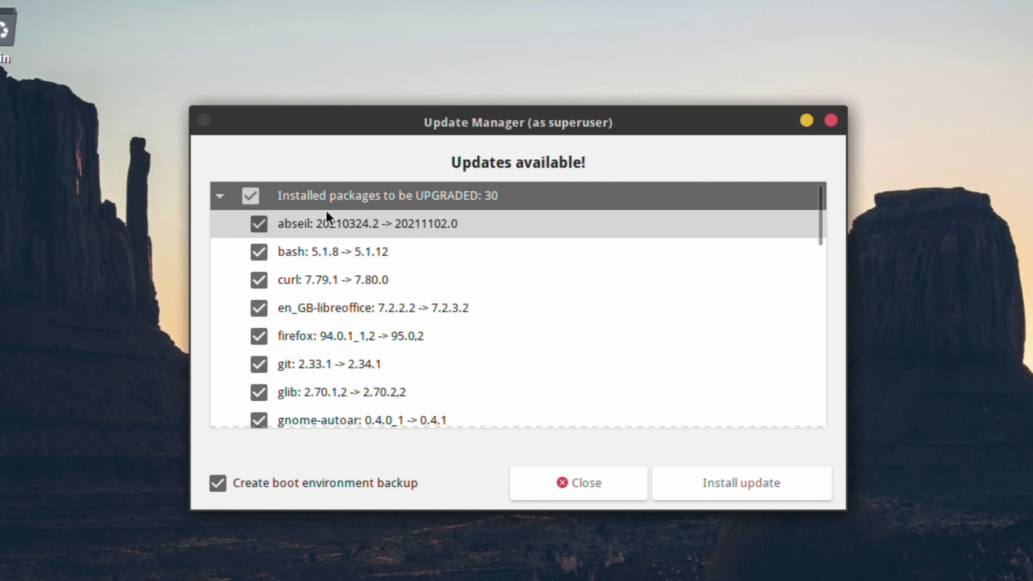
{"action": "left_click", "coordinate": [219, 195]}
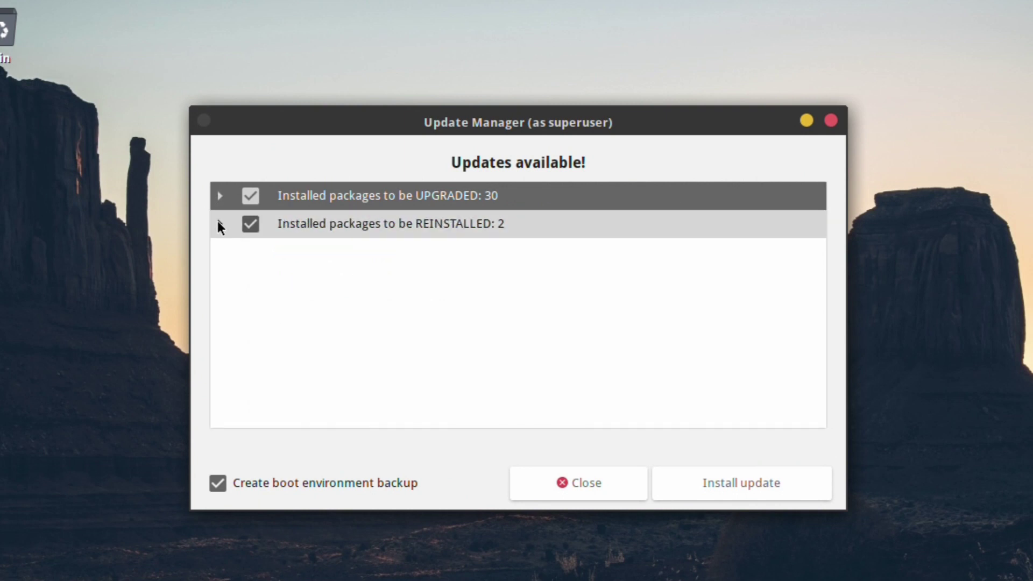
{"action": "left_click", "coordinate": [218, 221]}
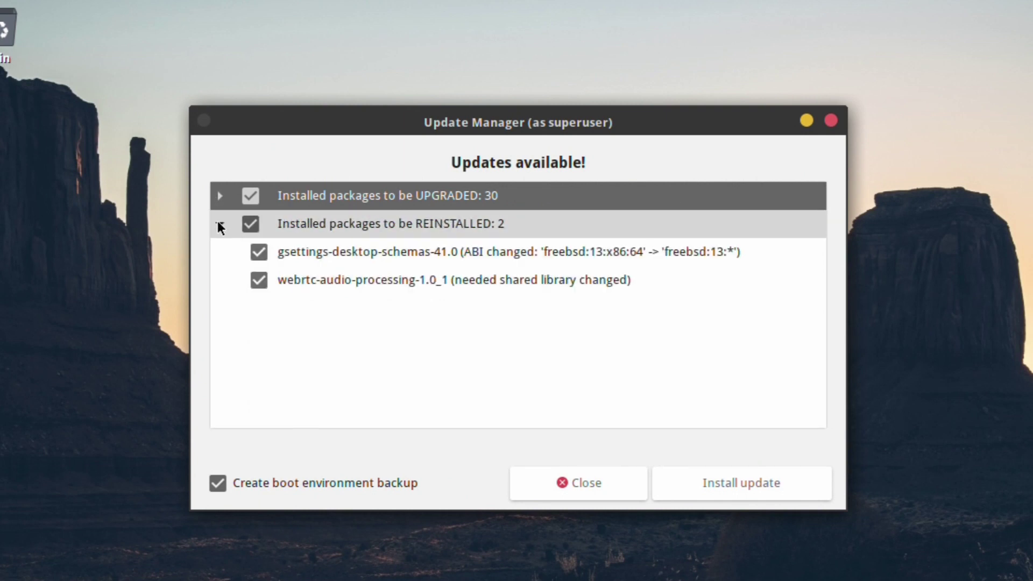
{"action": "left_click", "coordinate": [218, 221]}
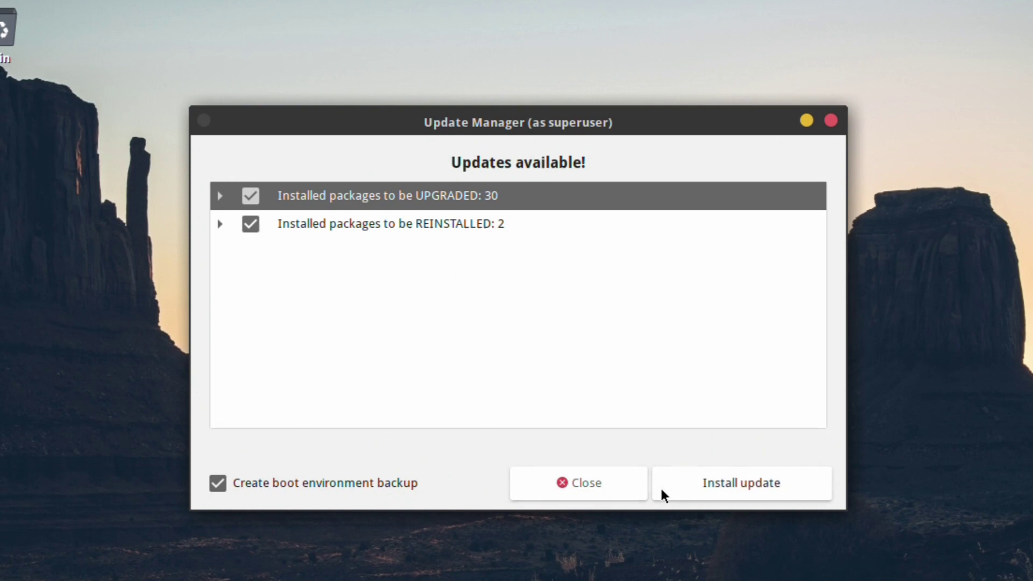
{"action": "left_click", "coordinate": [702, 482]}
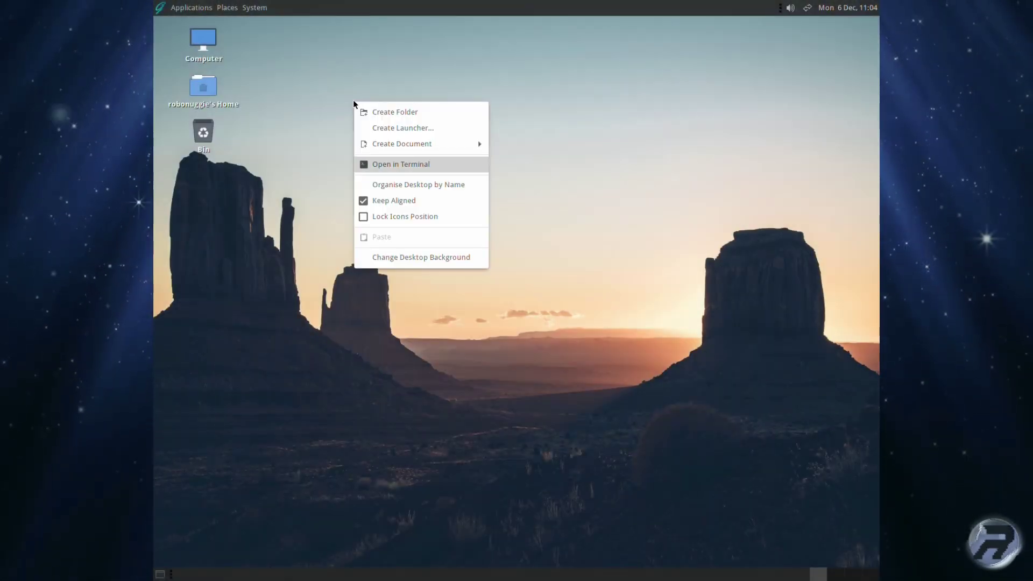
Step: Open a maximised terminal in the Desktop folder and become root with sudo -s
{"action": "left_click", "coordinate": [373, 163]}
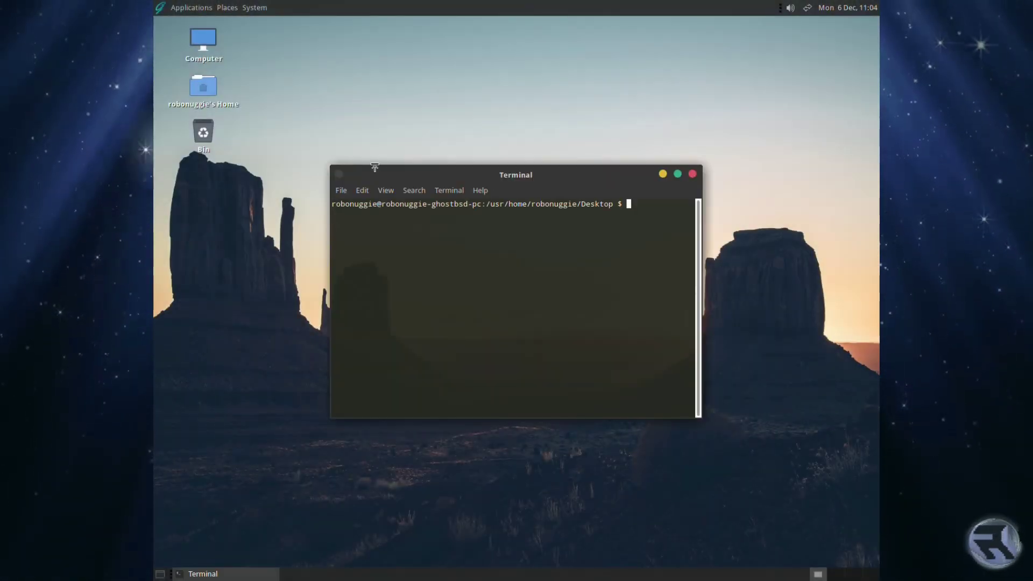
{"action": "left_click", "coordinate": [677, 174]}
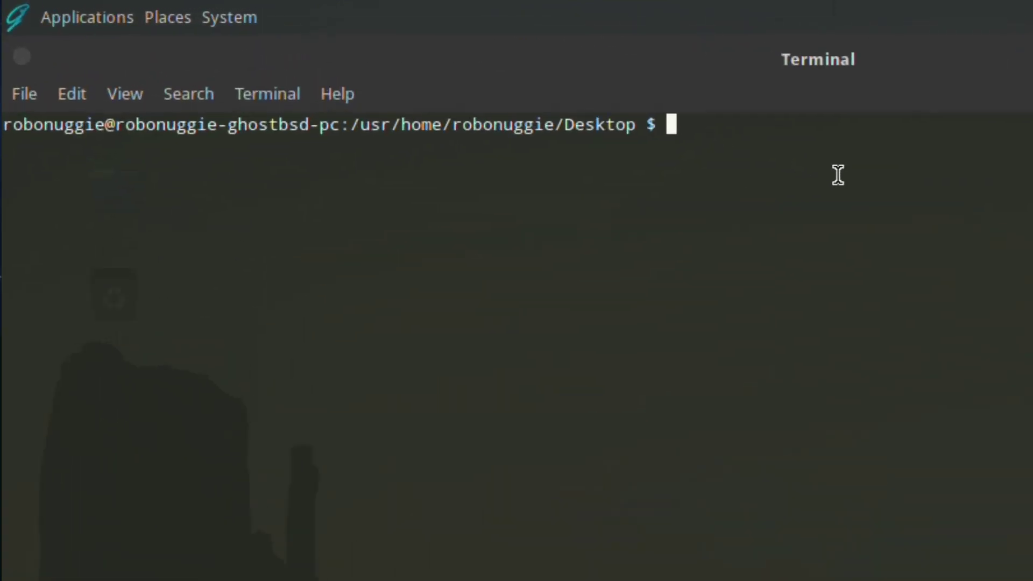
{"action": "type", "text": "sud"}
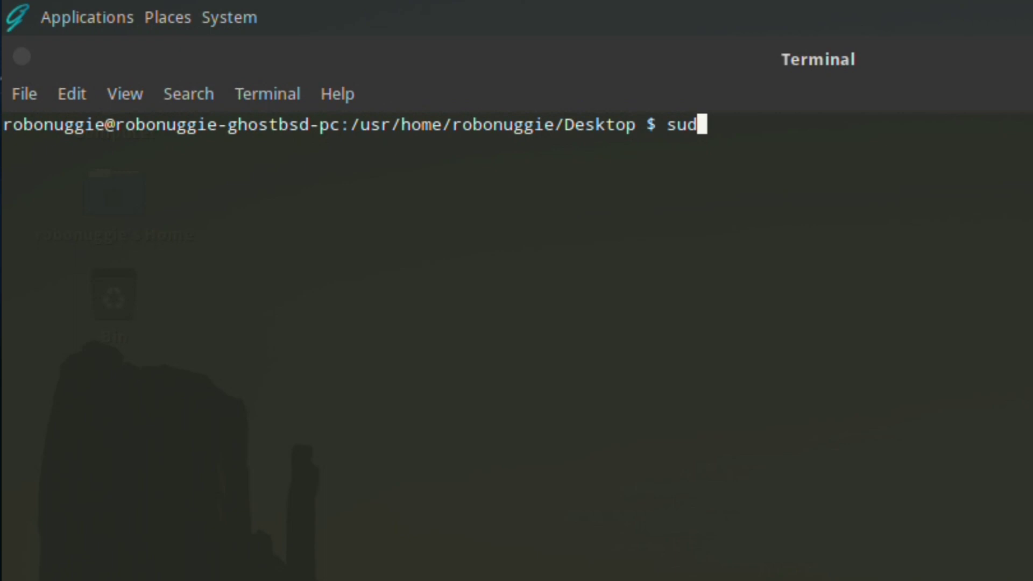
{"action": "type", "text": "o -s"}
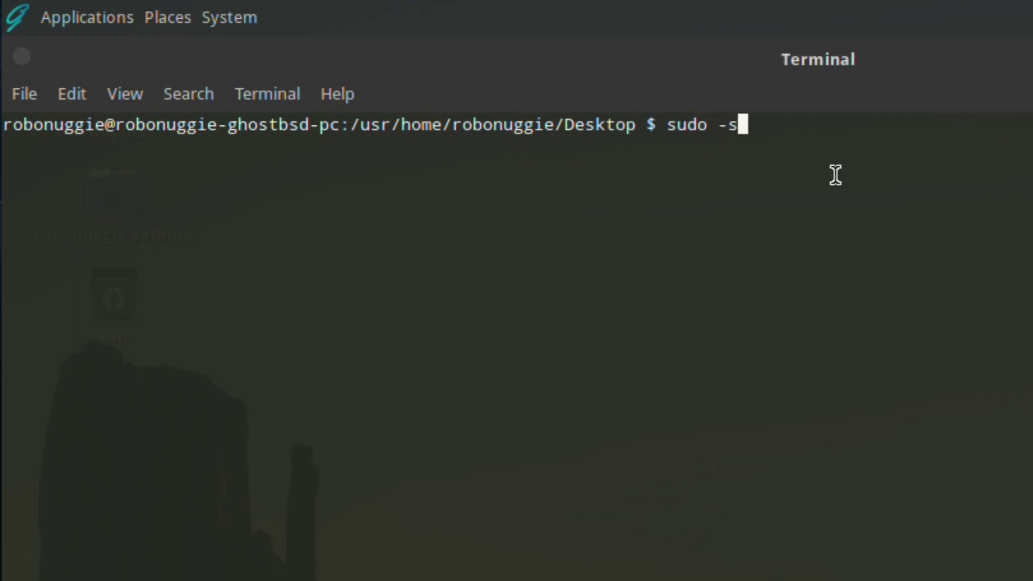
{"action": "key", "text": "Return"}
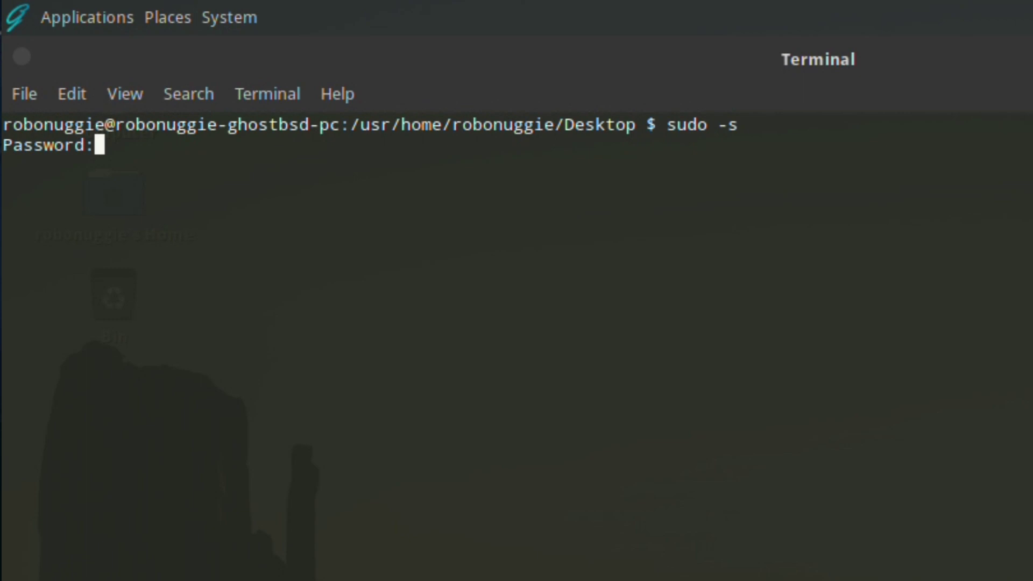
{"action": "key", "text": "Return"}
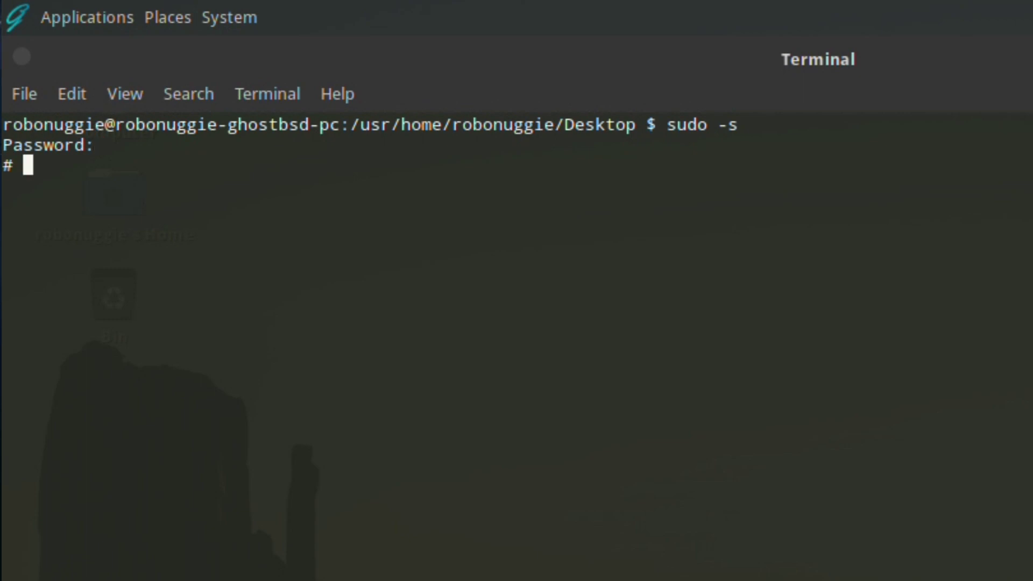
Step: Start adduser for user 'test', full name 'Test User', default Uid, extra groups wheel, video, operator
{"action": "type", "text": "add"}
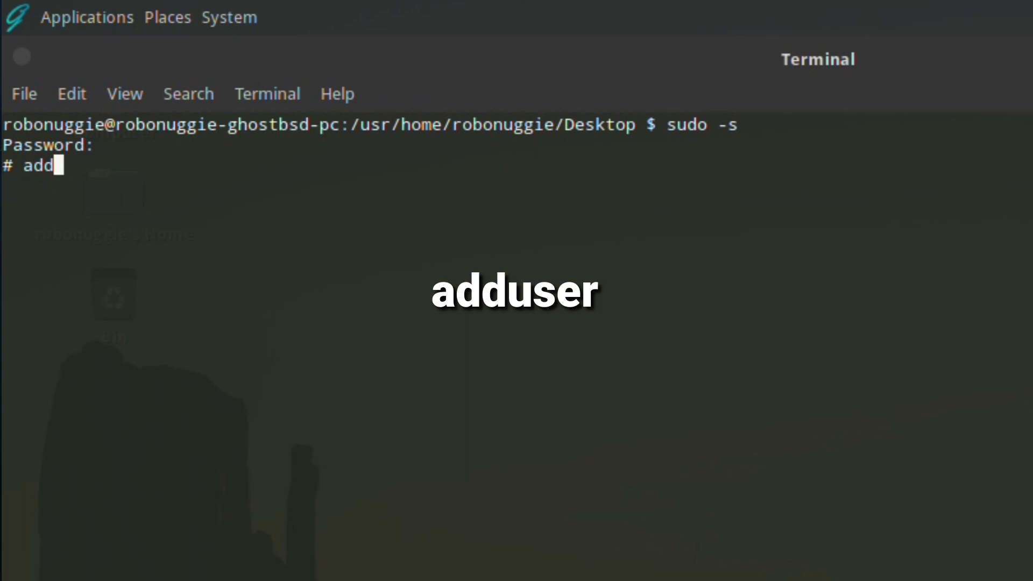
{"action": "type", "text": "user"}
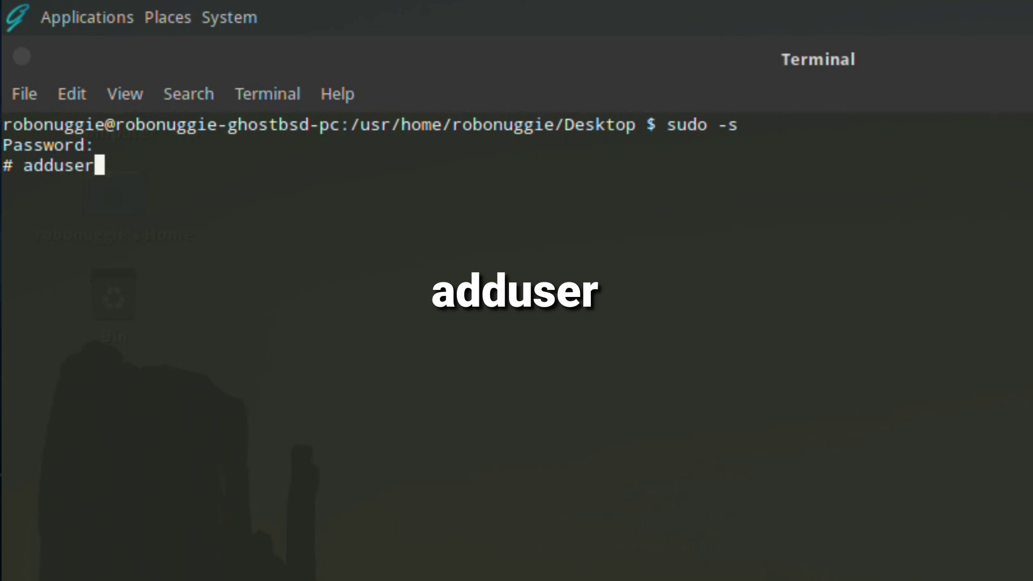
{"action": "key", "text": "Return"}
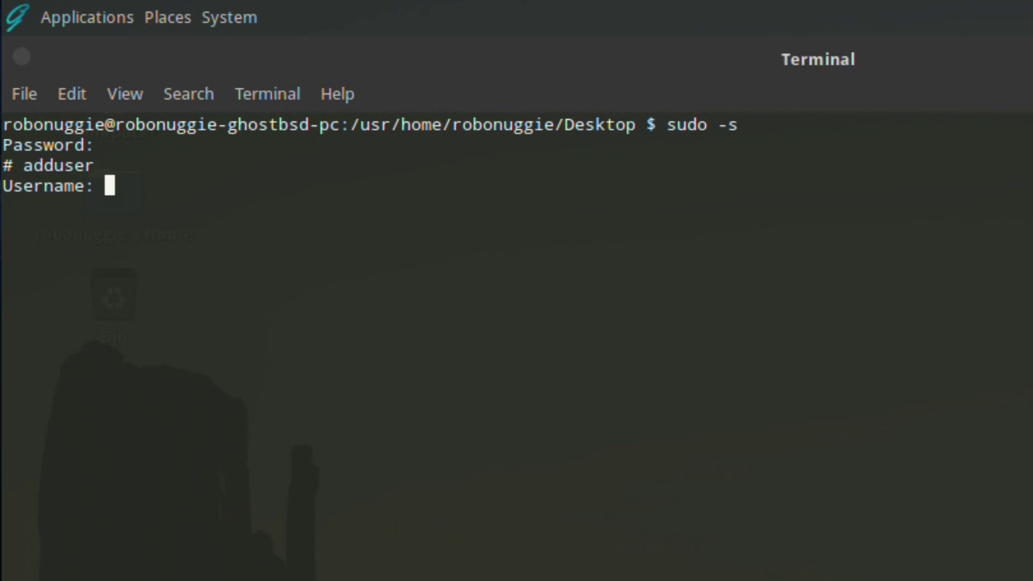
{"action": "type", "text": "test"}
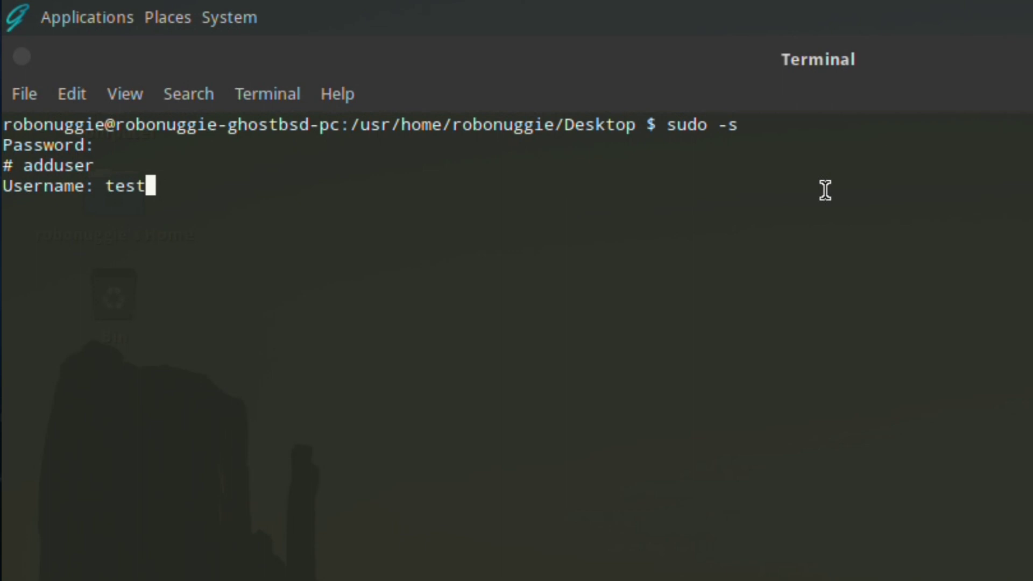
{"action": "key", "text": "Return"}
{"action": "type", "text": "T"}
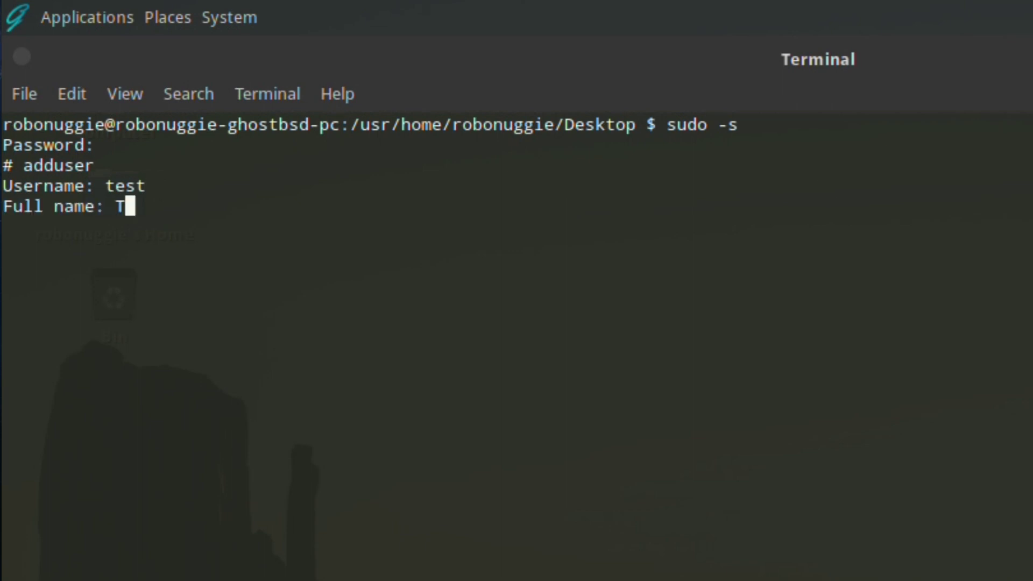
{"action": "type", "text": "est User"}
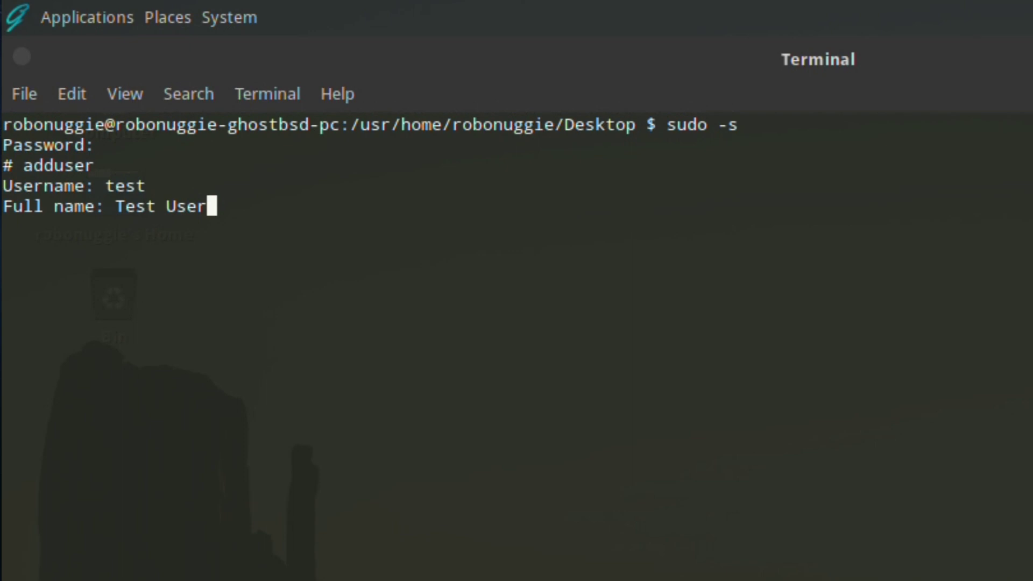
{"action": "key", "text": "Return"}
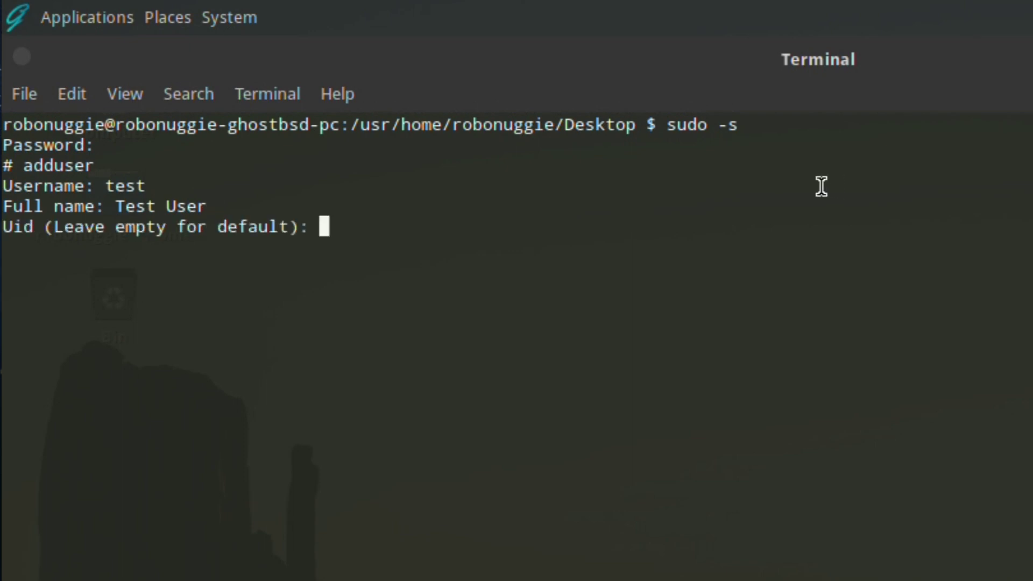
{"action": "key", "text": "Return"}
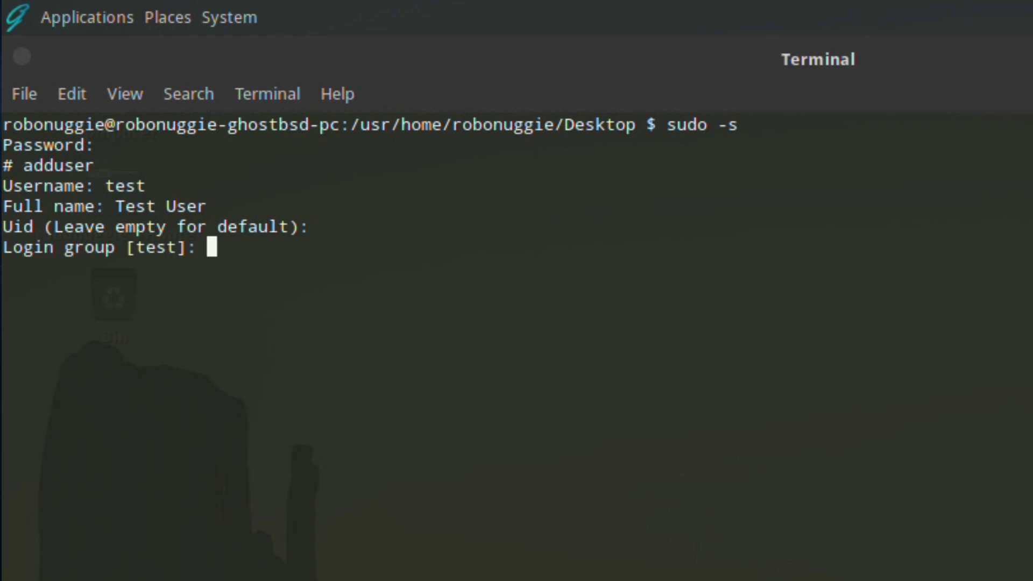
{"action": "key", "text": "Return"}
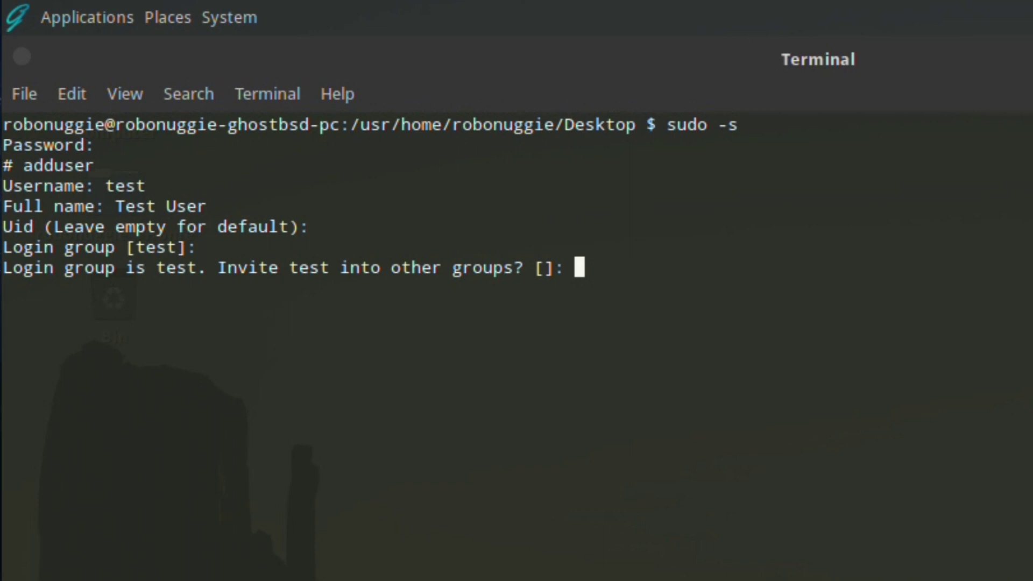
{"action": "type", "text": "wheel"}
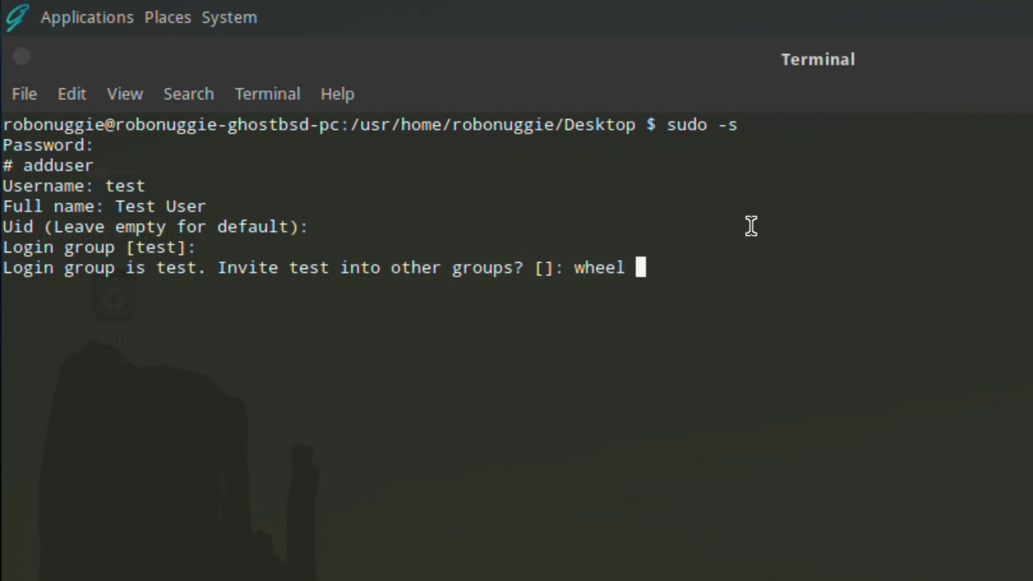
{"action": "type", "text": " vi"}
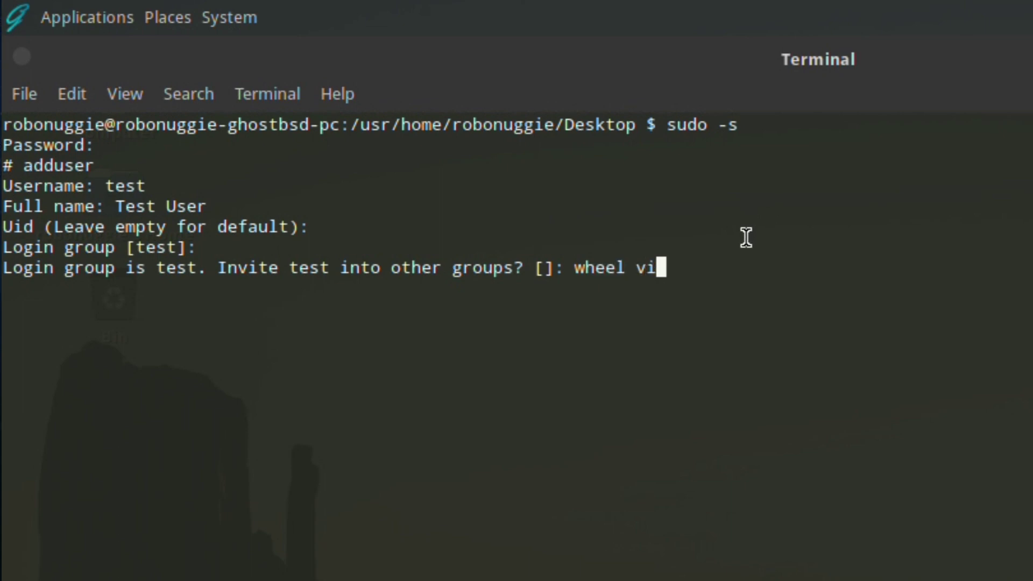
{"action": "type", "text": "deo operator"}
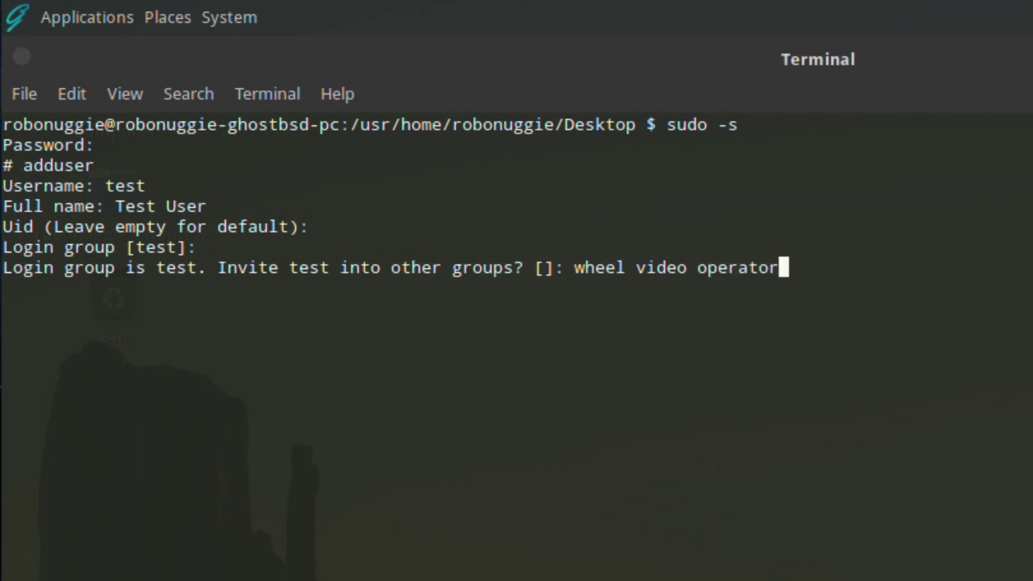
{"action": "key", "text": "Return"}
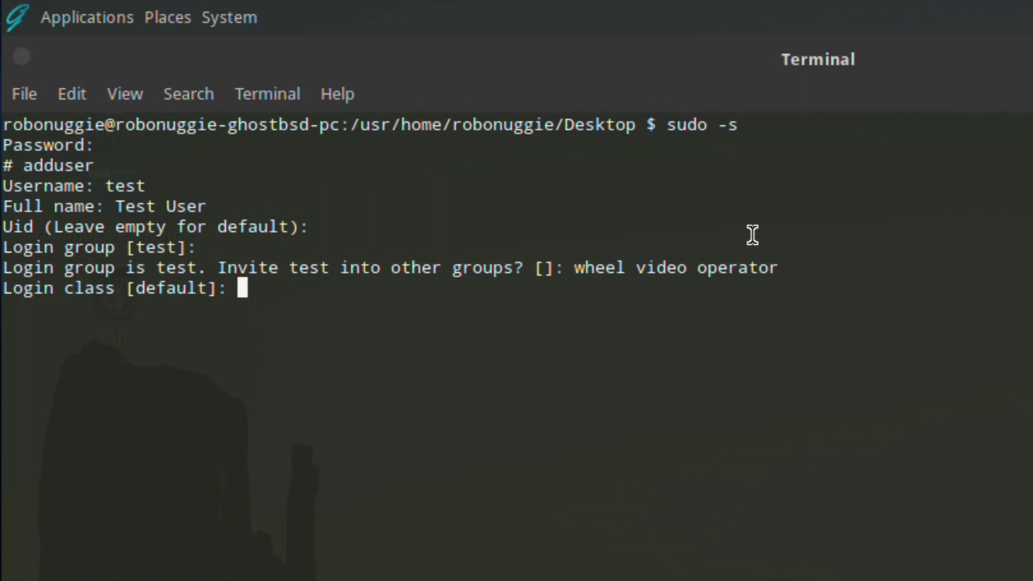
Step: Accept default class, sh shell, /home/test with 700, set a password, and leave the account unlocked
{"action": "key", "text": "Return"}
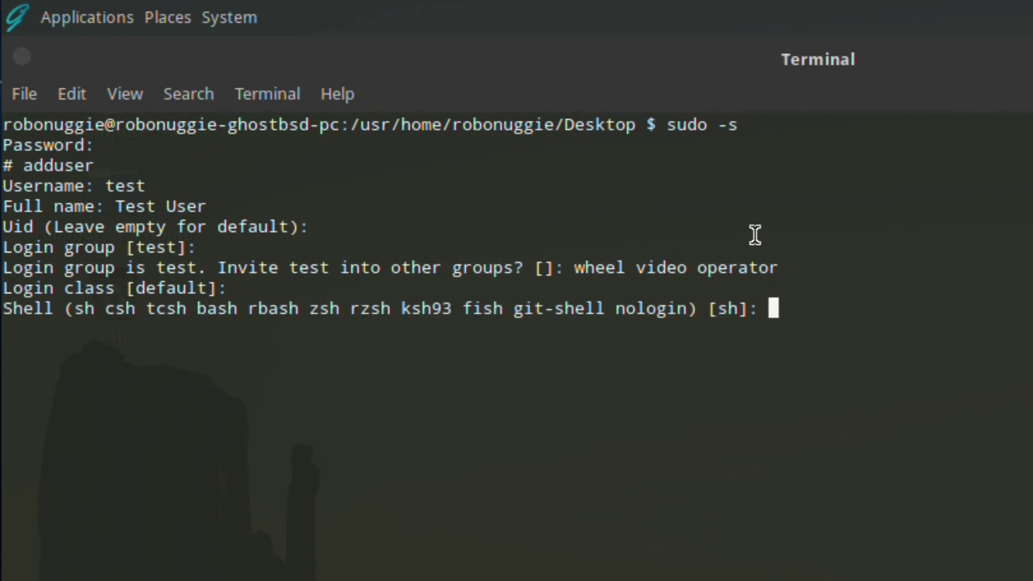
{"action": "key", "text": "Return"}
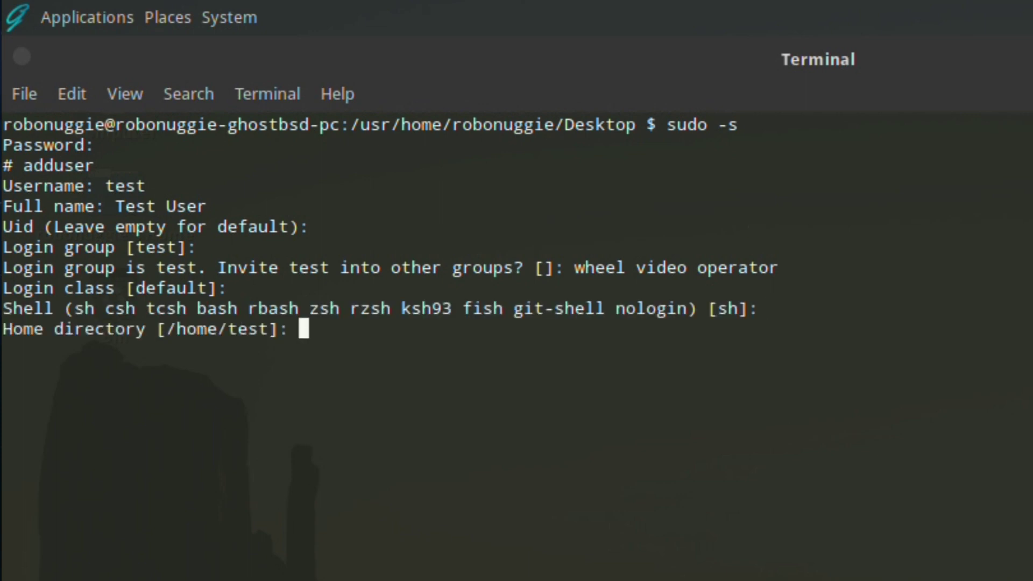
{"action": "key", "text": "Return"}
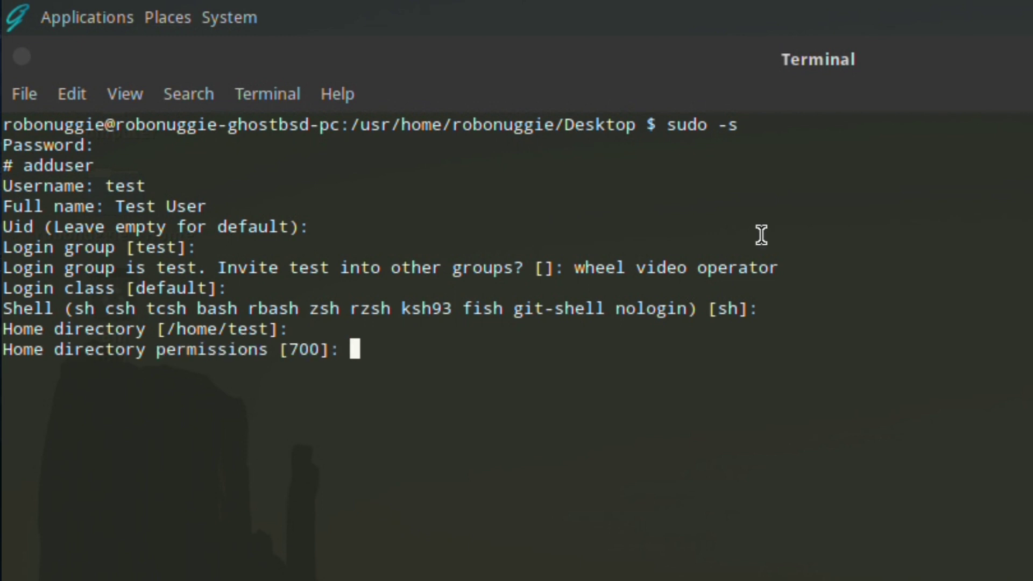
{"action": "key", "text": "Return"}
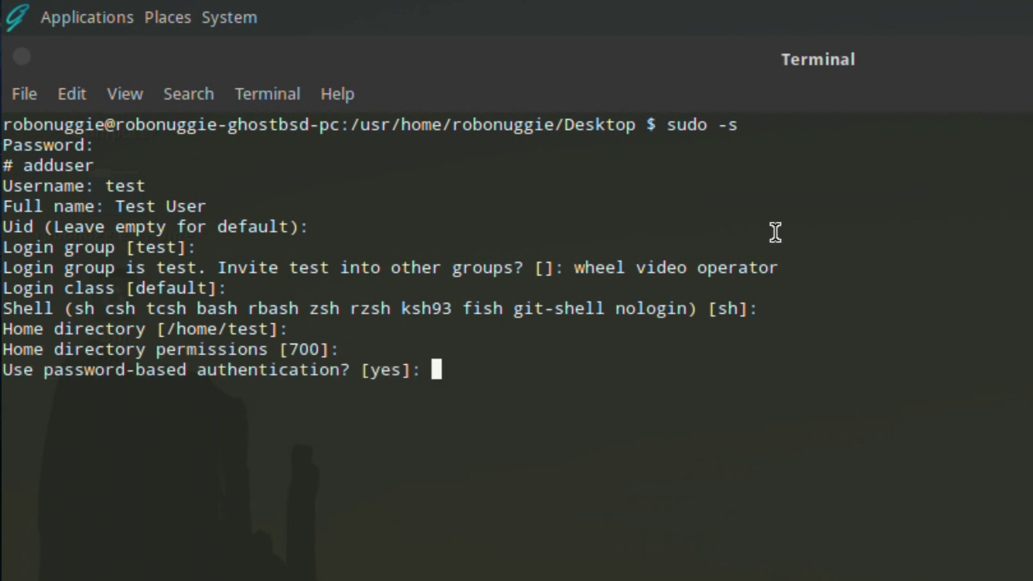
{"action": "key", "text": "Return"}
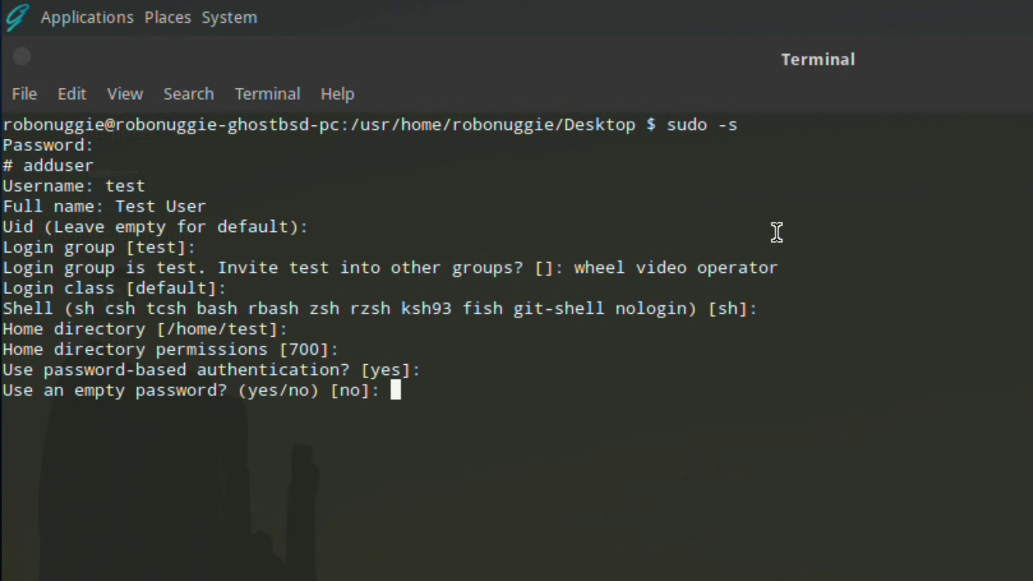
{"action": "key", "text": "Return"}
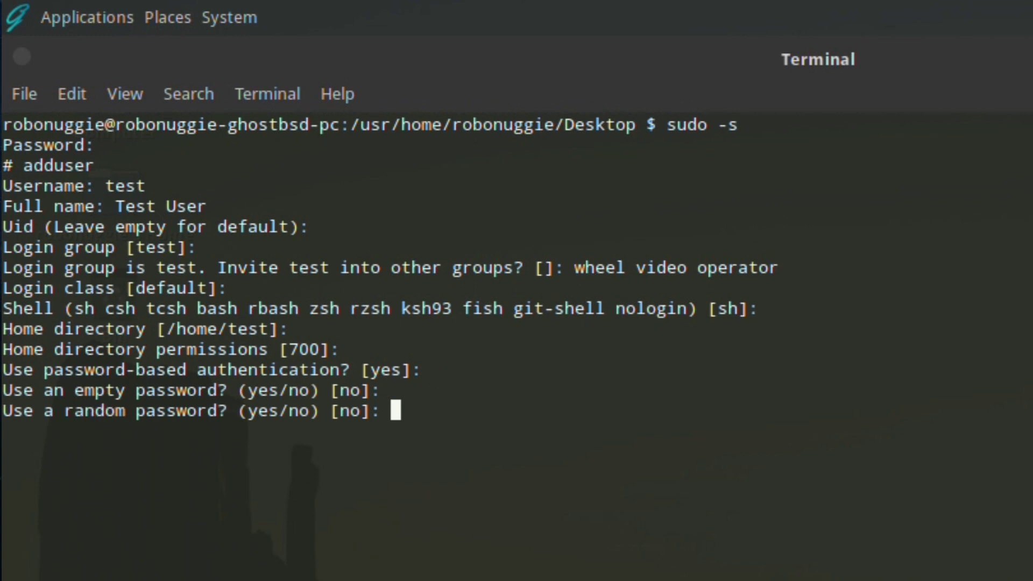
{"action": "key", "text": "Return"}
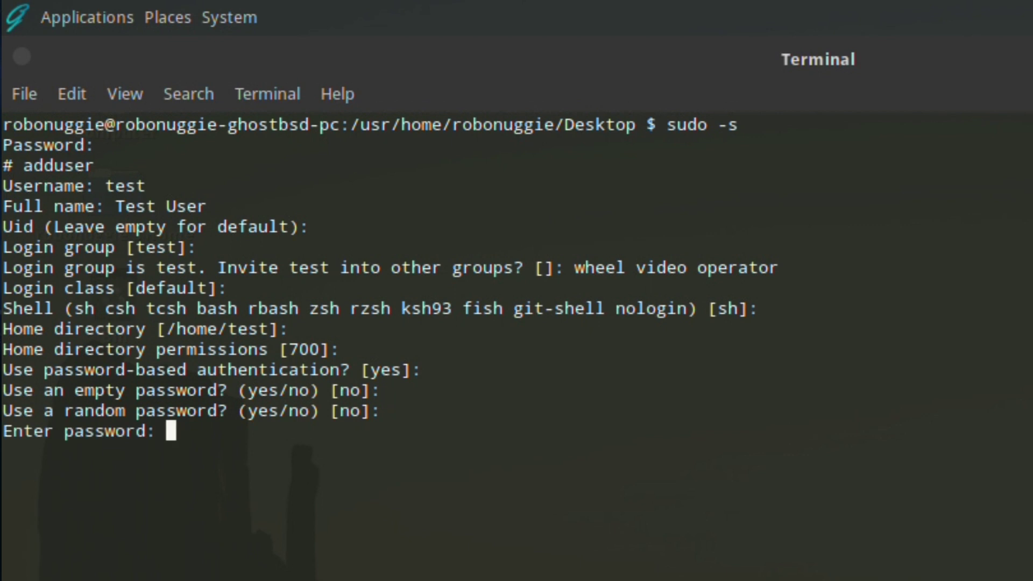
{"action": "key", "text": "Return"}
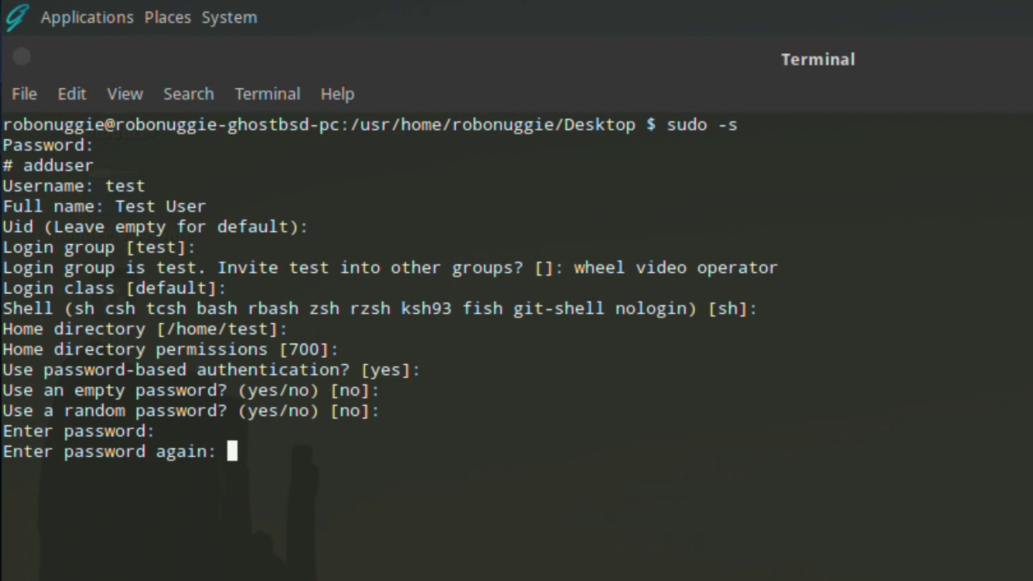
{"action": "key", "text": "Return"}
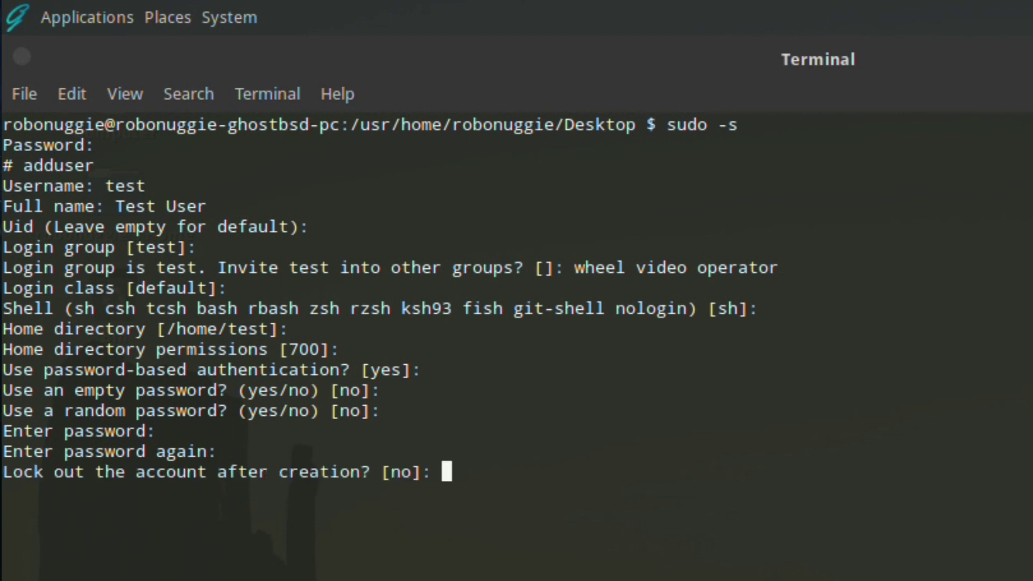
{"action": "key", "text": "Return"}
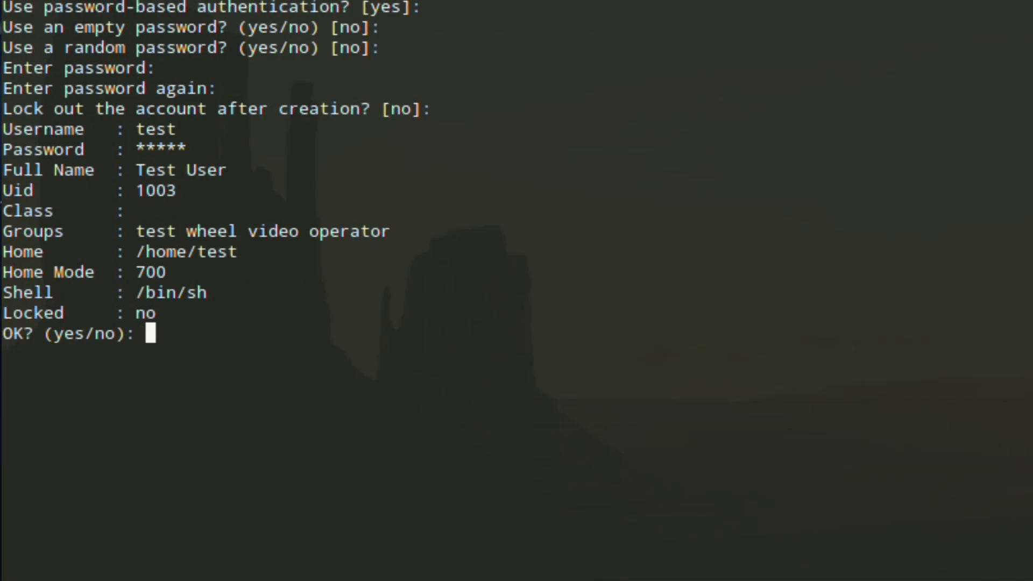
Step: Confirm the test user with 'yes', answer 'no' to adding another, and begin closing the terminal
{"action": "type", "text": "yes"}
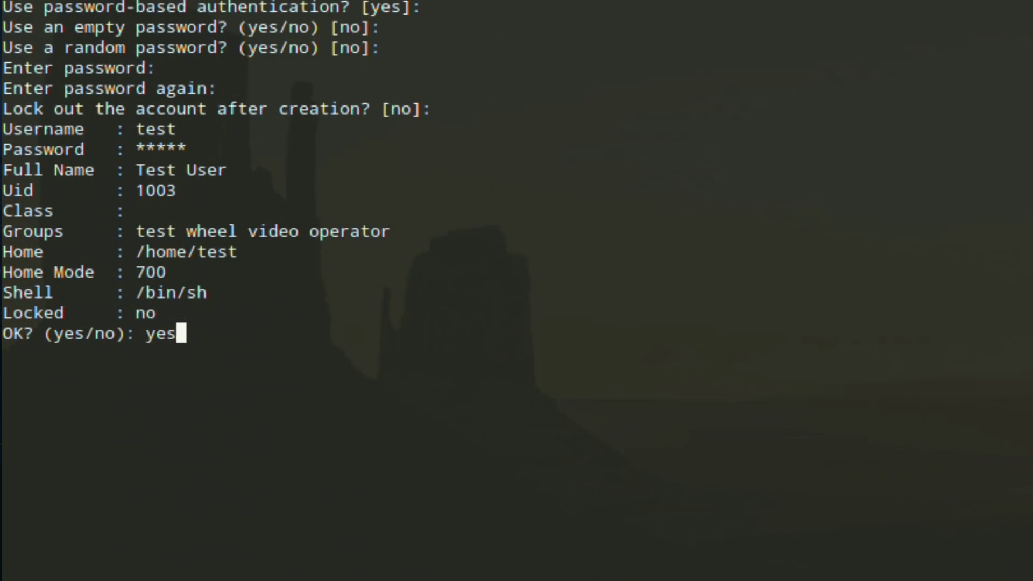
{"action": "key", "text": "Return"}
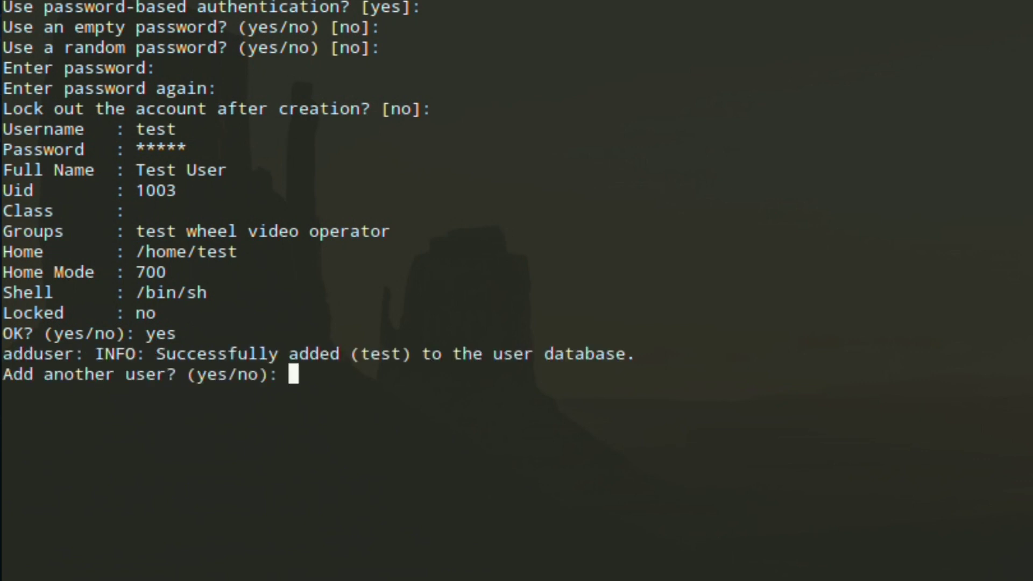
{"action": "type", "text": "no"}
{"action": "key", "text": "Return"}
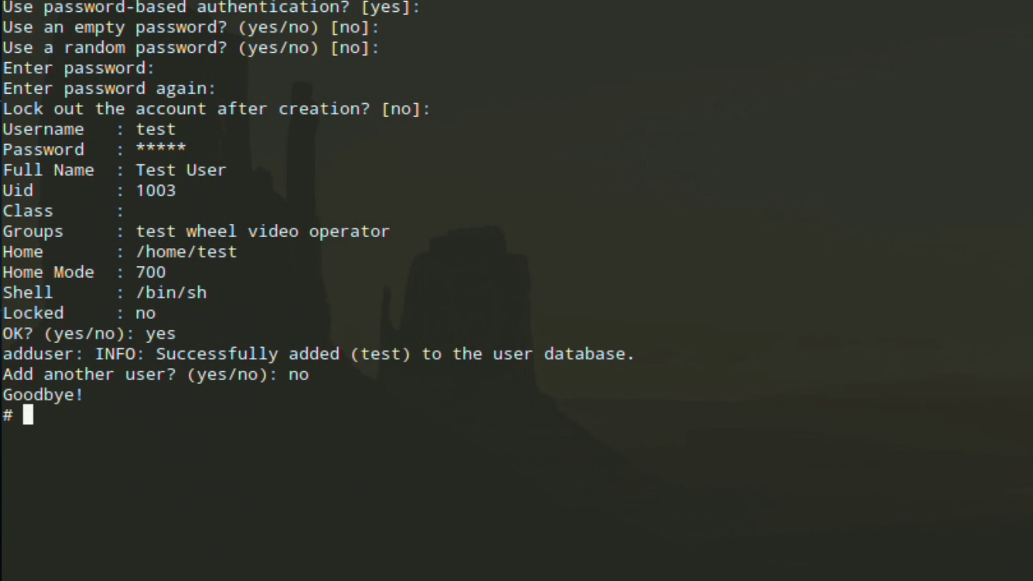
{"action": "key", "text": "ctrl+shift+w"}
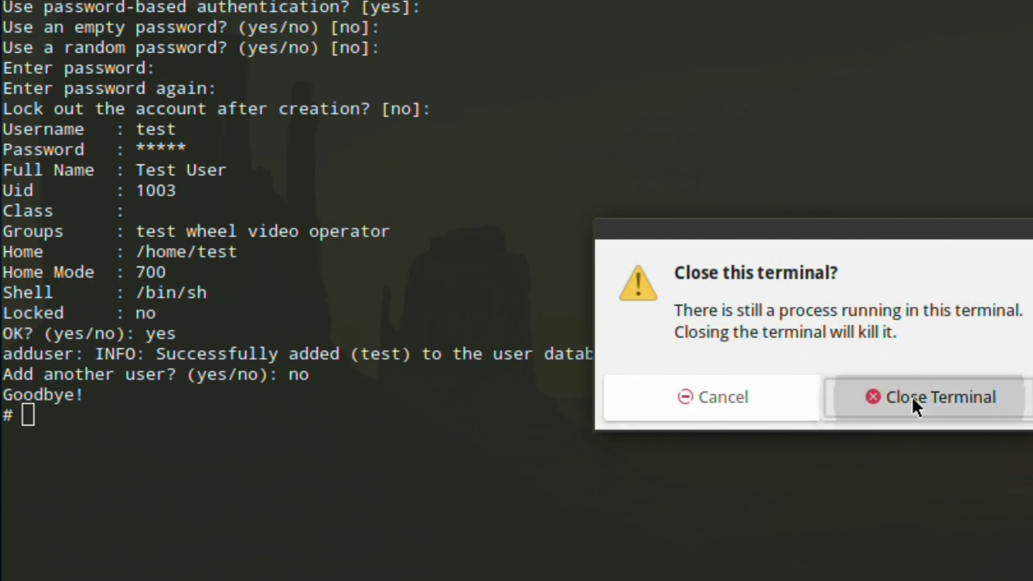
Step: Confirm closing the terminal, then log out from the System menu
{"action": "left_click", "coordinate": [912, 397]}
{"action": "left_click", "coordinate": [255, 7]}
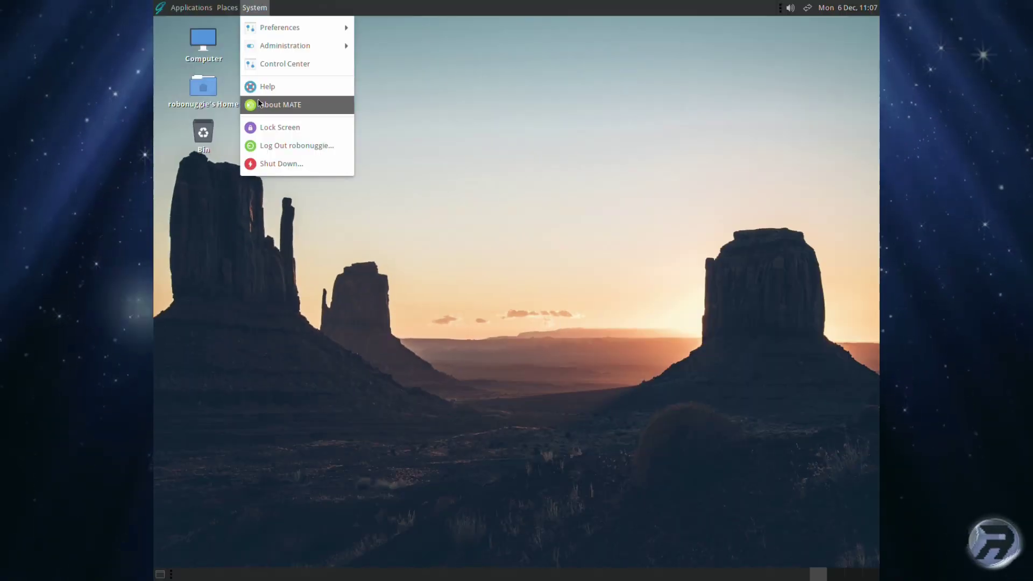
{"action": "left_click", "coordinate": [267, 144]}
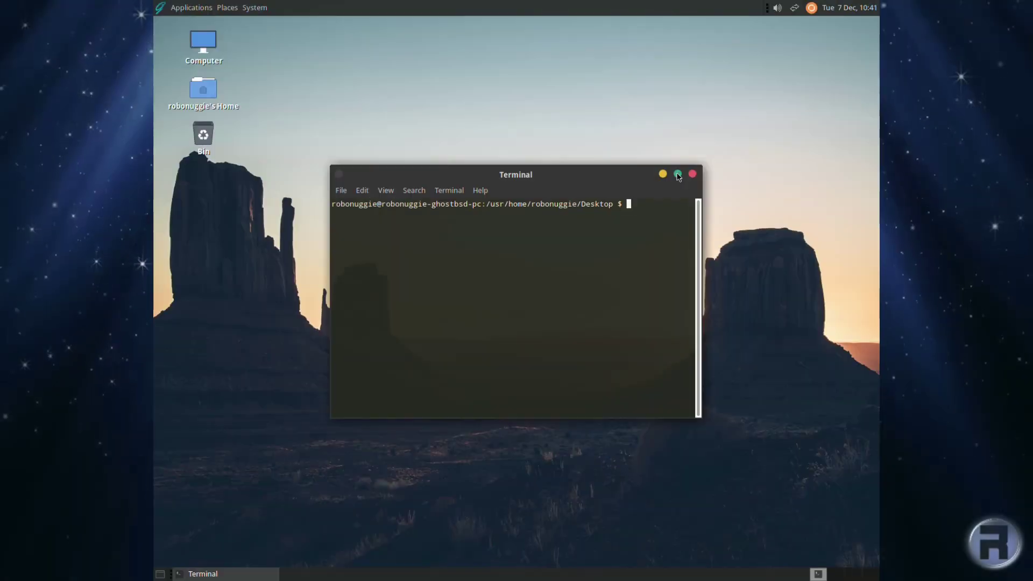
Step: Maximise the terminal and start a root shell with sudo -s
{"action": "left_click", "coordinate": [676, 173]}
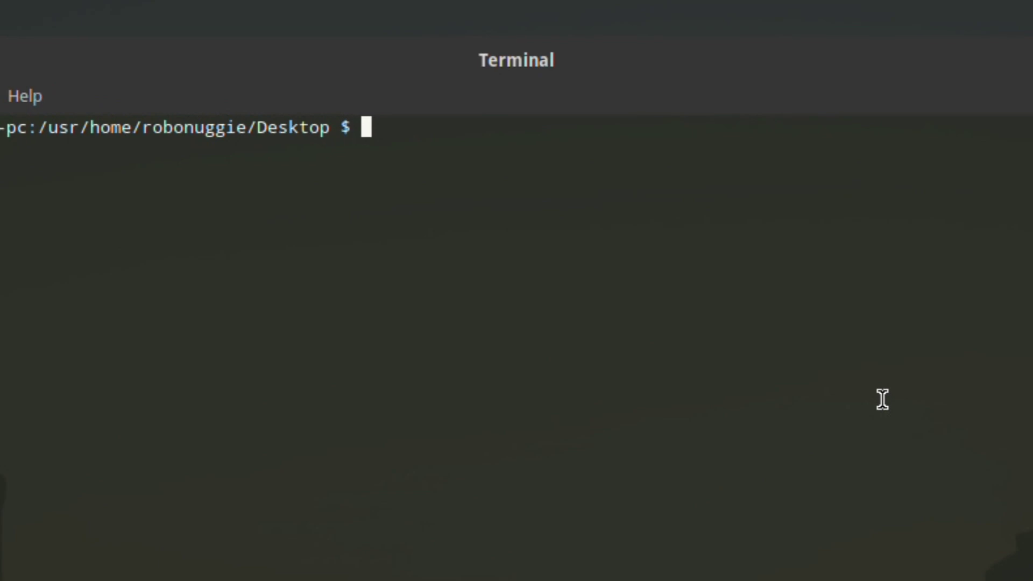
{"action": "type", "text": "sudo"}
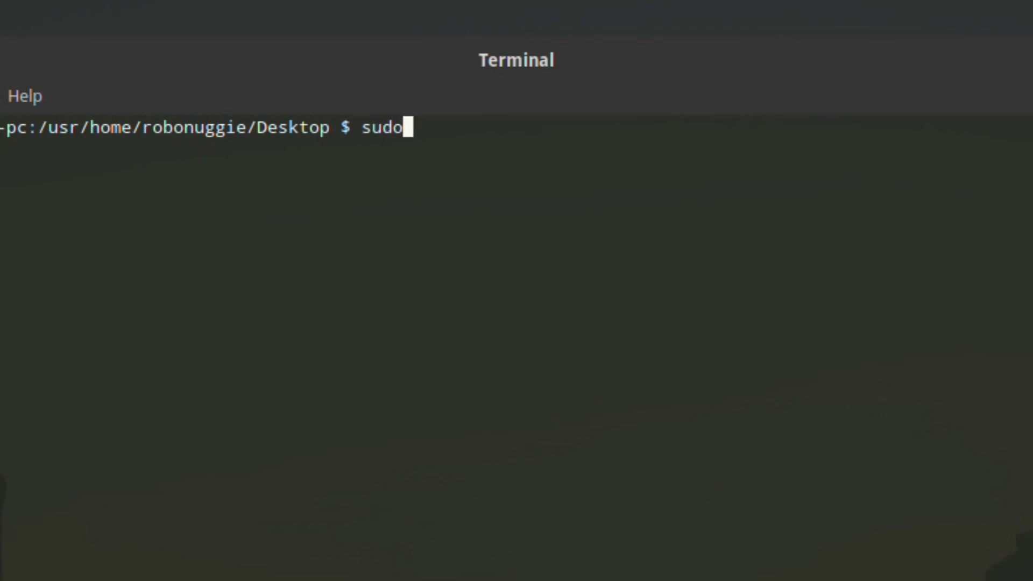
{"action": "type", "text": " -s"}
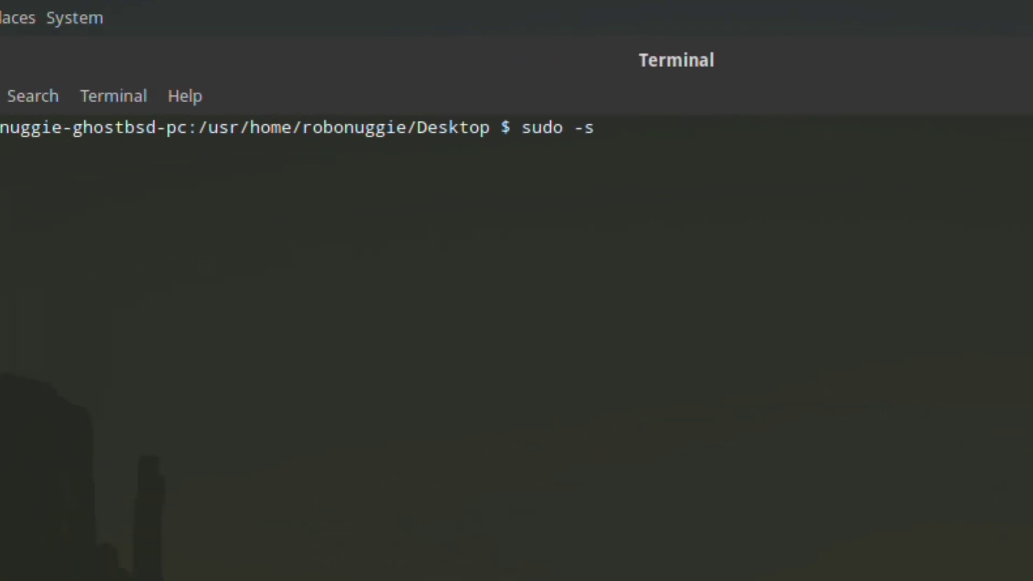
{"action": "key", "text": "Return"}
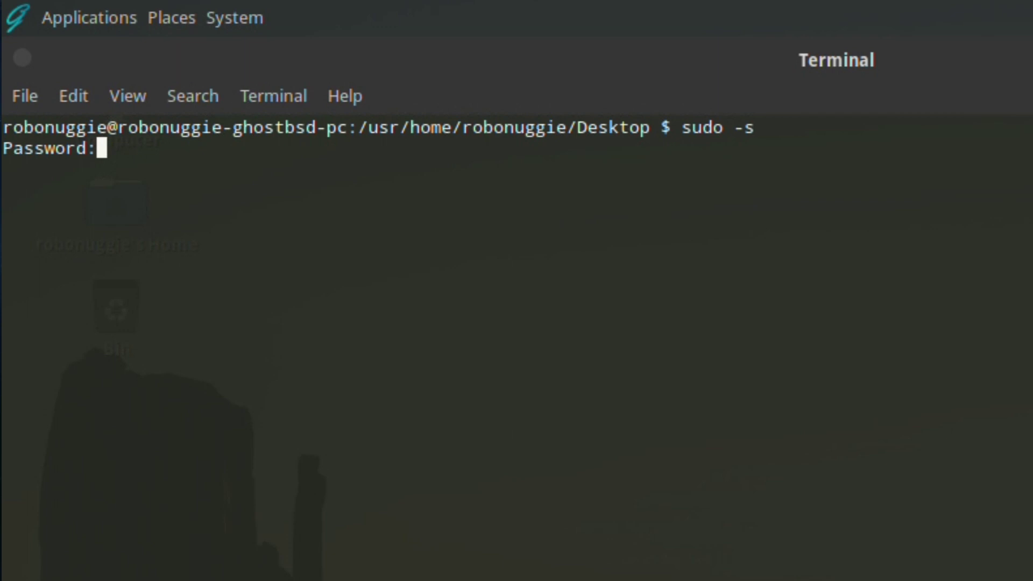
{"action": "key", "text": "Return"}
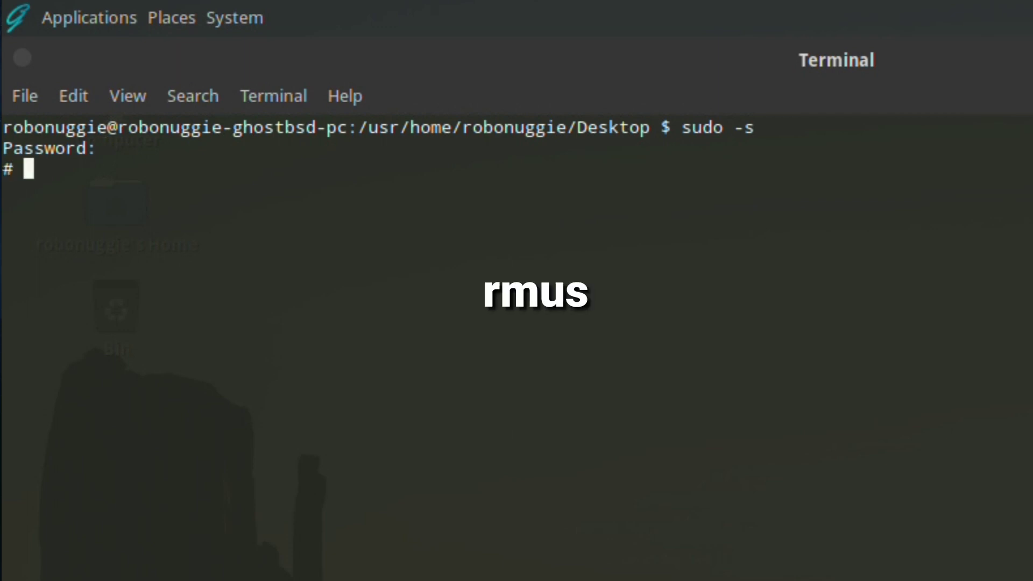
Step: Run rmuser test, answering y to remove the entry and the /home/test directory
{"action": "type", "text": "rm"}
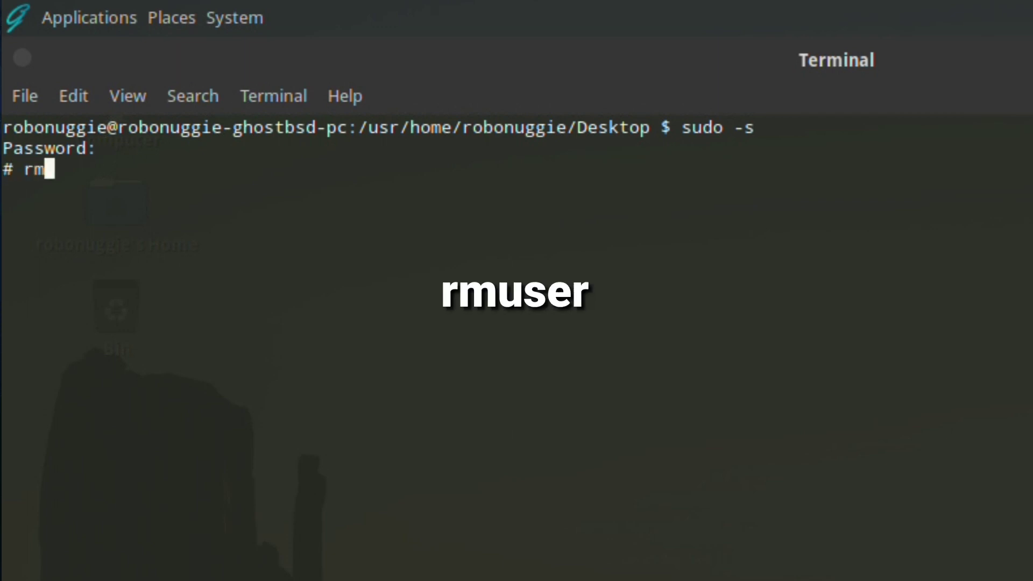
{"action": "type", "text": "user"}
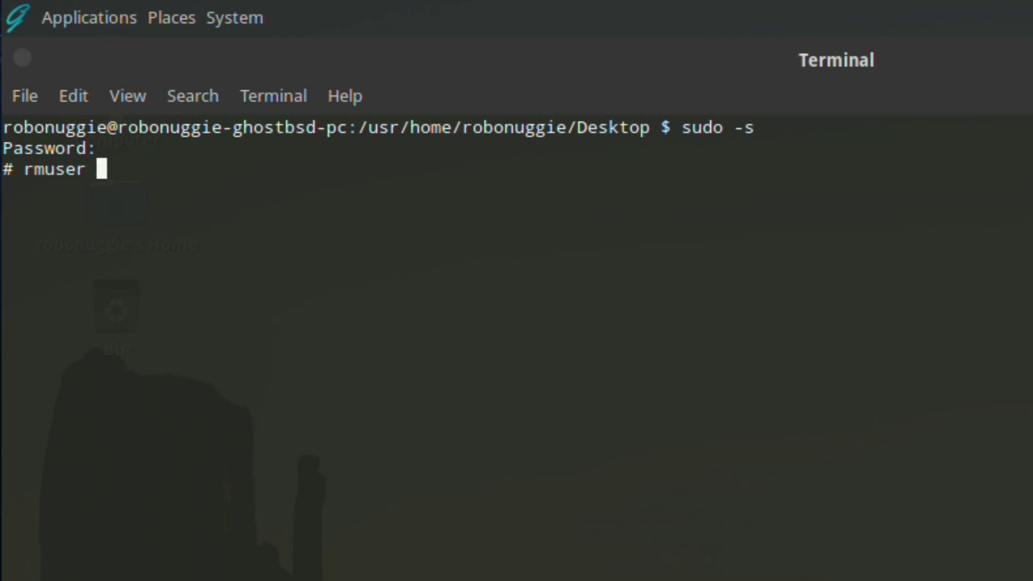
{"action": "type", "text": " test"}
{"action": "key", "text": "Return"}
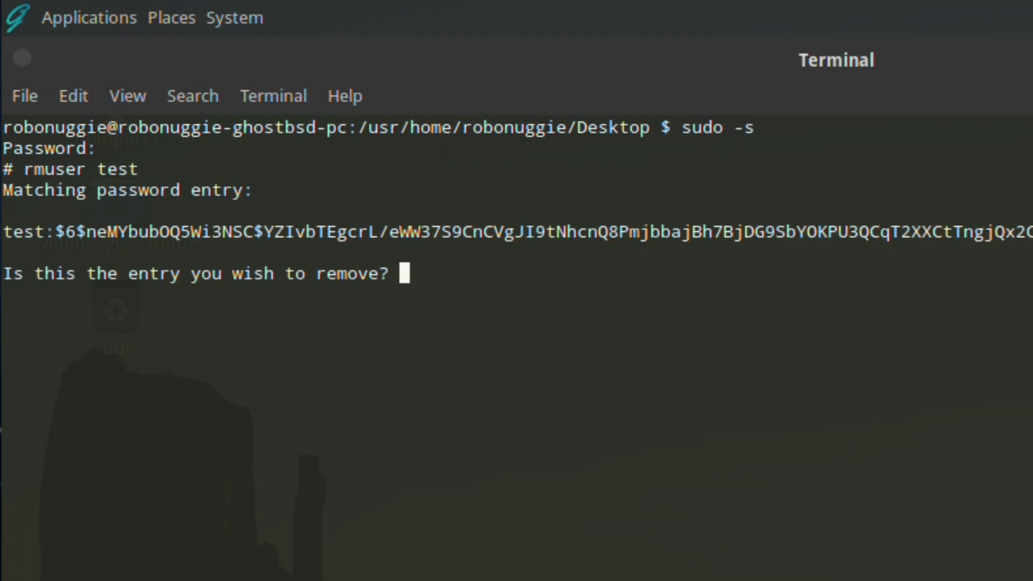
{"action": "type", "text": "y"}
{"action": "key", "text": "Return"}
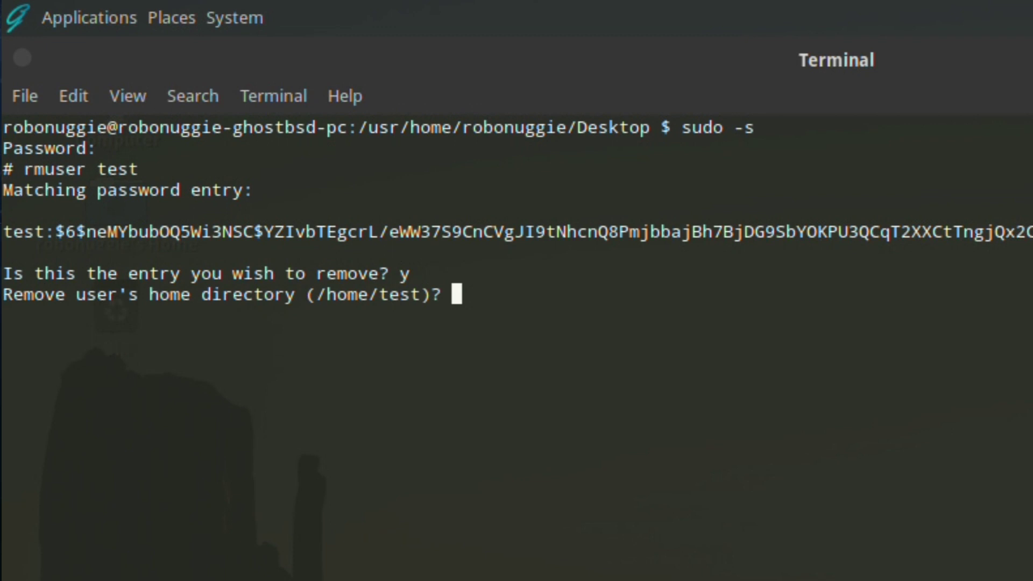
{"action": "type", "text": "y"}
{"action": "key", "text": "Return"}
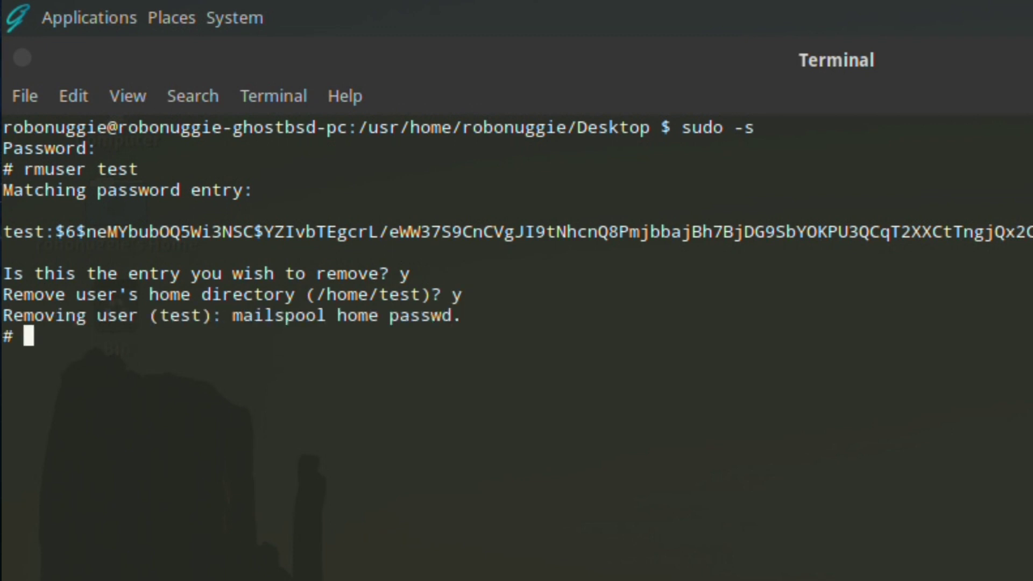